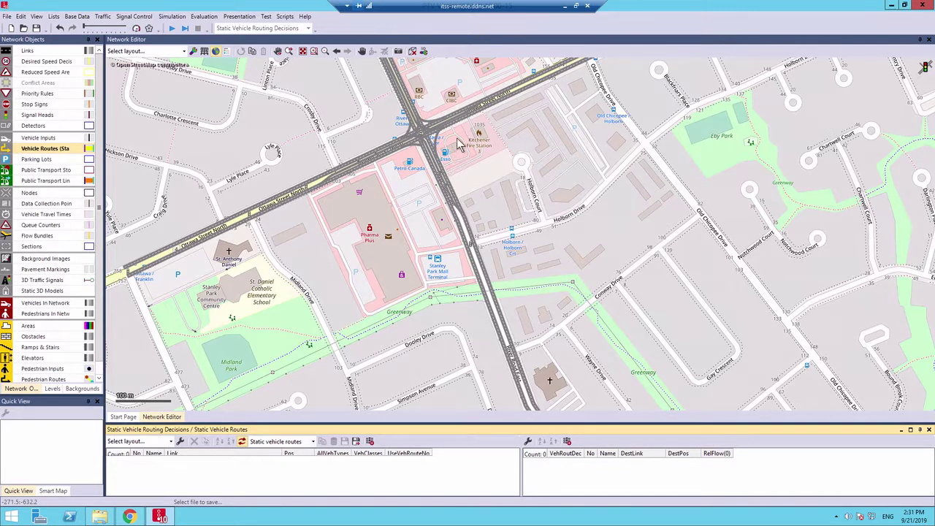
# Pan and zoom the network map in close on the Ottawa Street / River Road intersection
pyautogui.moveTo(467, 158); pyautogui.dragTo(547, 266)
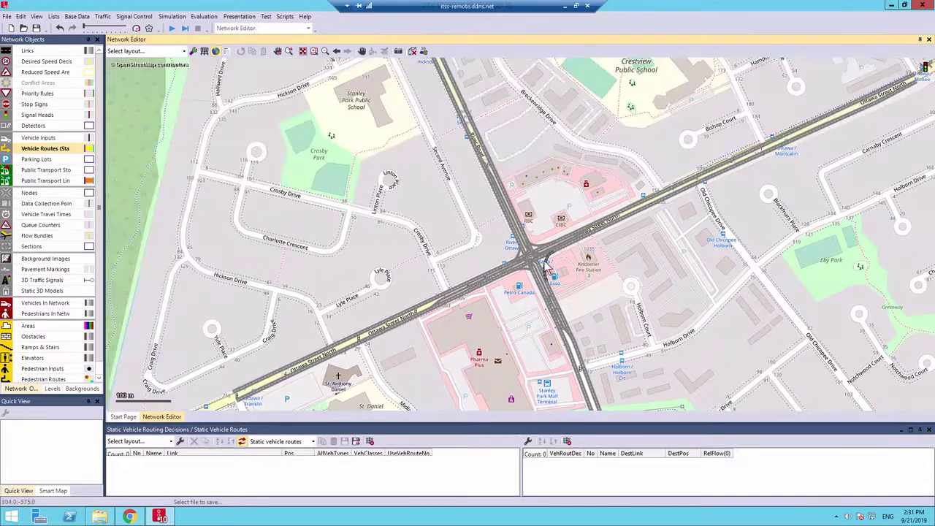
pyautogui.scroll(2, 546, 266)
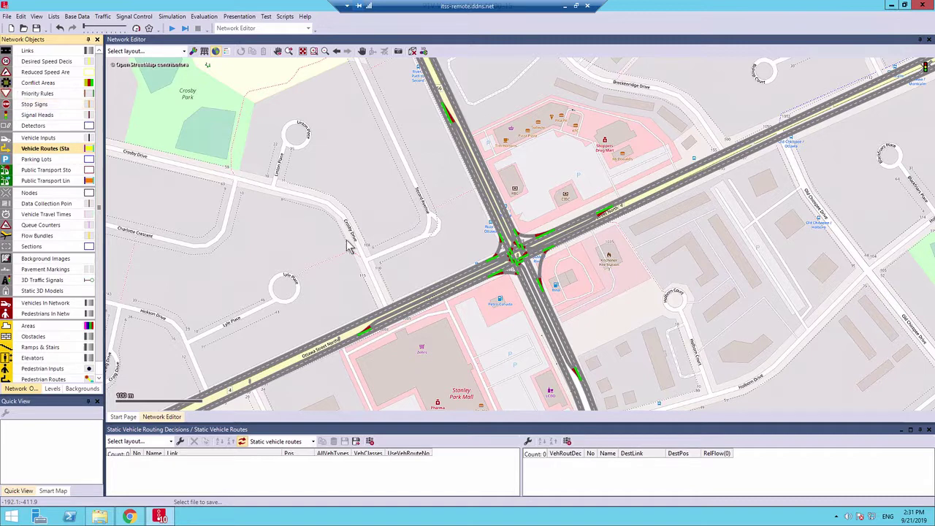
pyautogui.scroll(2, 518, 258)
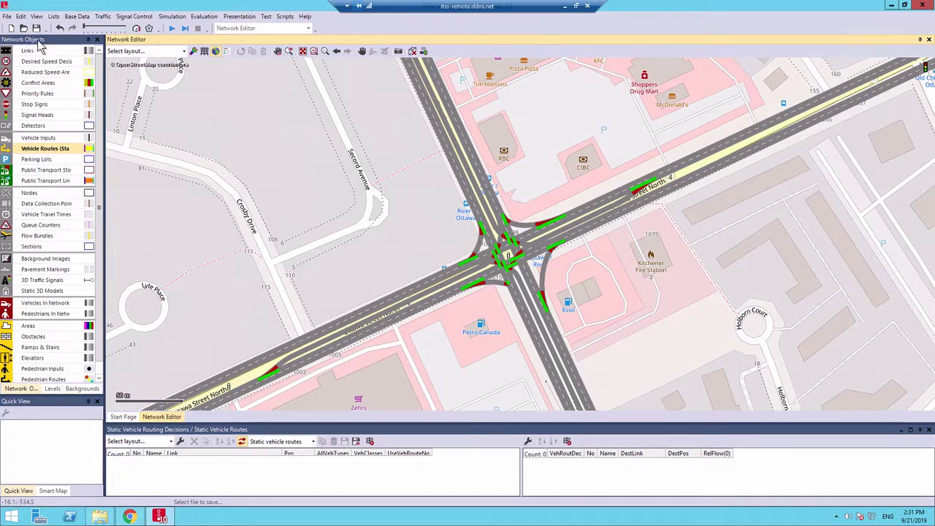
# Select Priority Rules in Network Objects and leave the Conflict Areas layer hidden
pyautogui.click(7, 85)
pyautogui.click(7, 85)
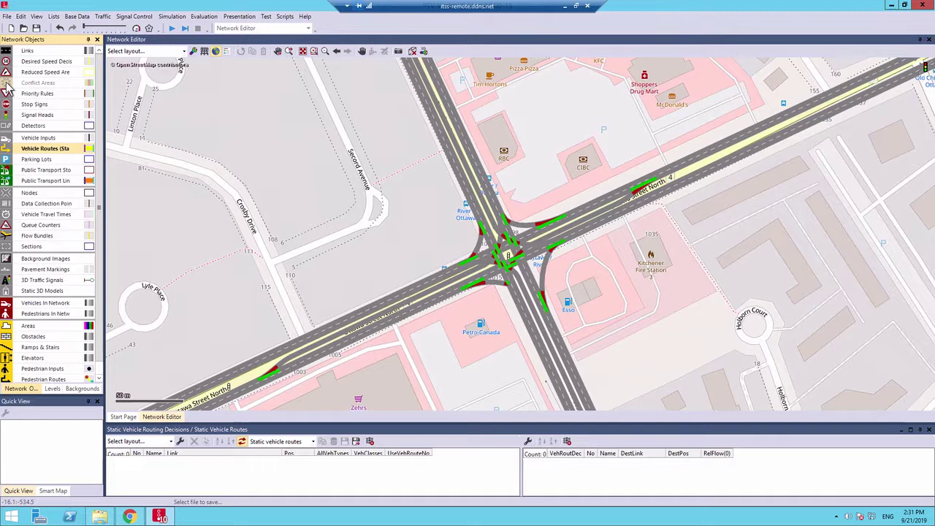
pyautogui.click(49, 87)
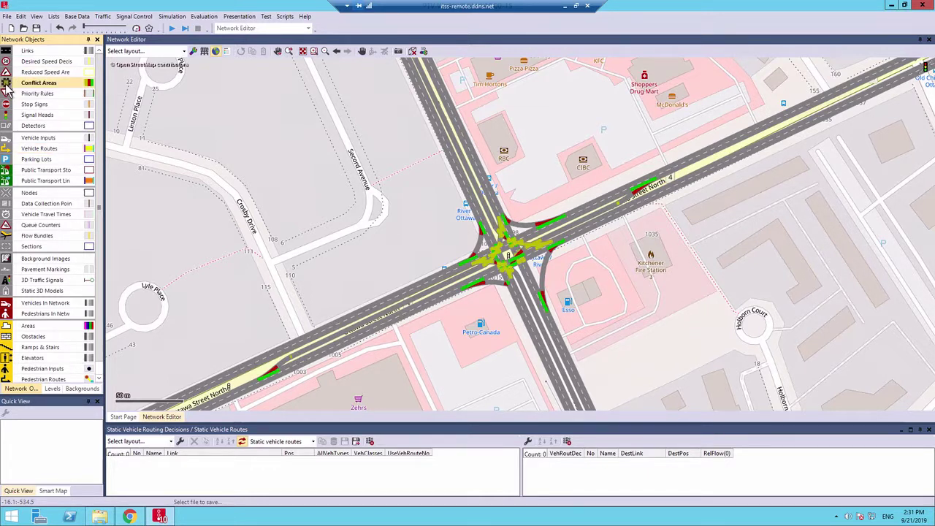
pyautogui.click(30, 95)
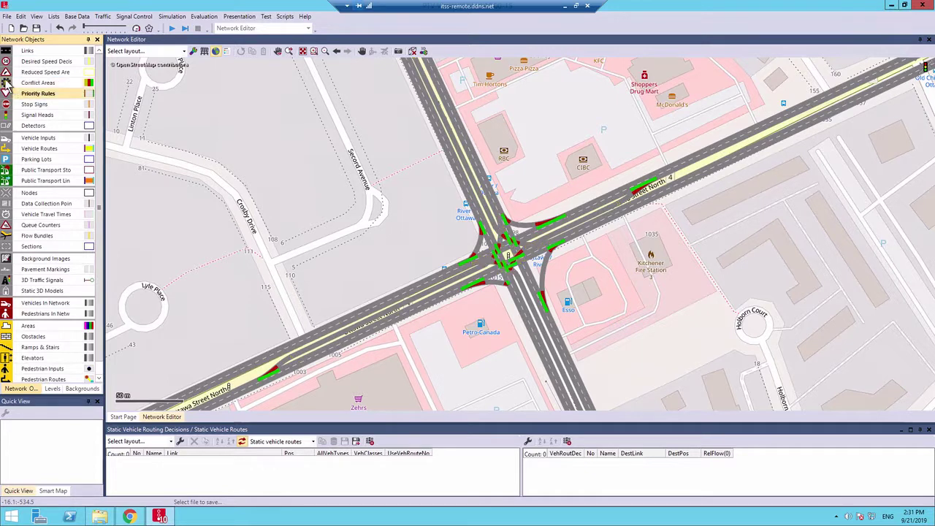
pyautogui.click(7, 85)
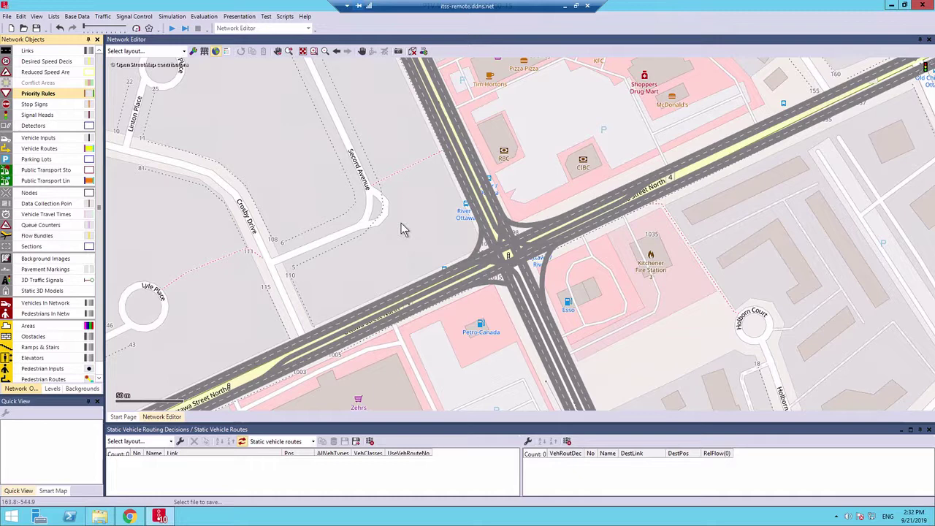
# Pan to the mall area south of the intersection and set Vehicle Routes to Static
pyautogui.click(443, 348)
pyautogui.moveTo(443, 348); pyautogui.dragTo(452, 204)
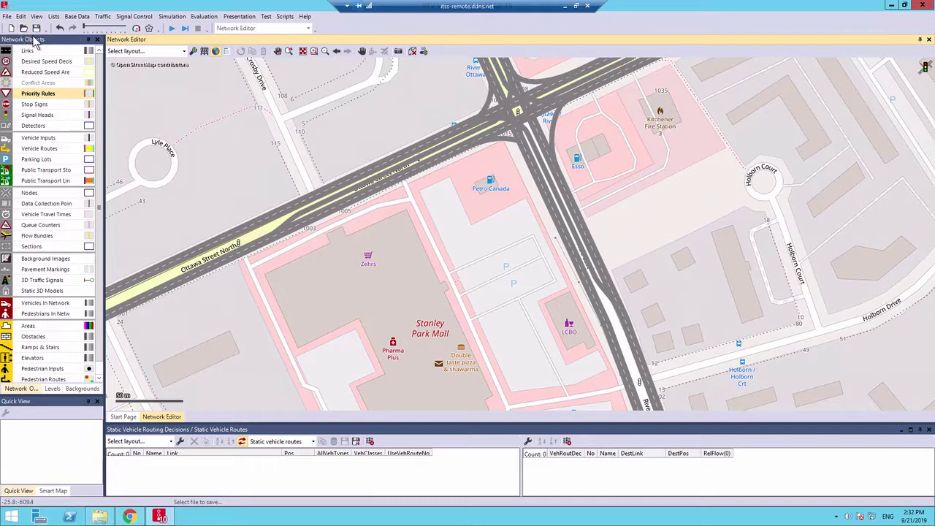
pyautogui.click(35, 150)
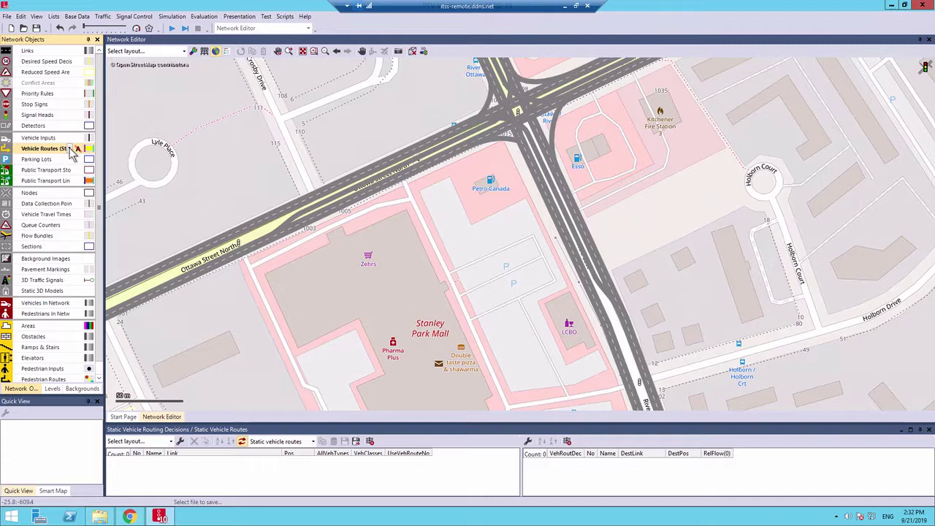
pyautogui.click(70, 149)
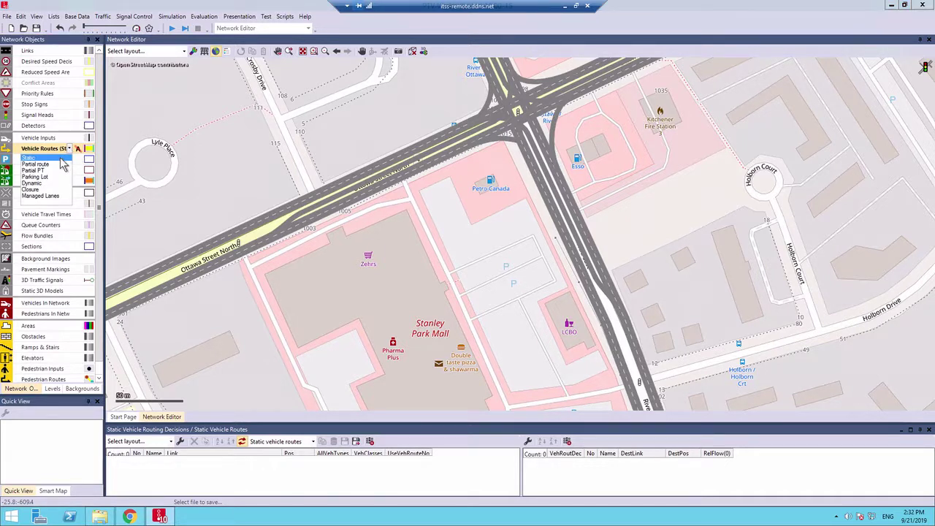
pyautogui.click(64, 160)
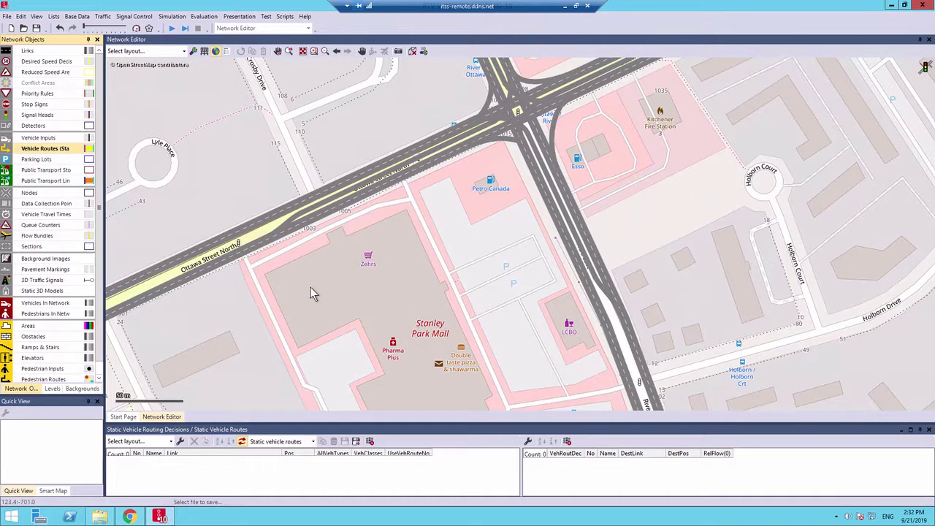
pyautogui.scroll(-1, 311, 287)
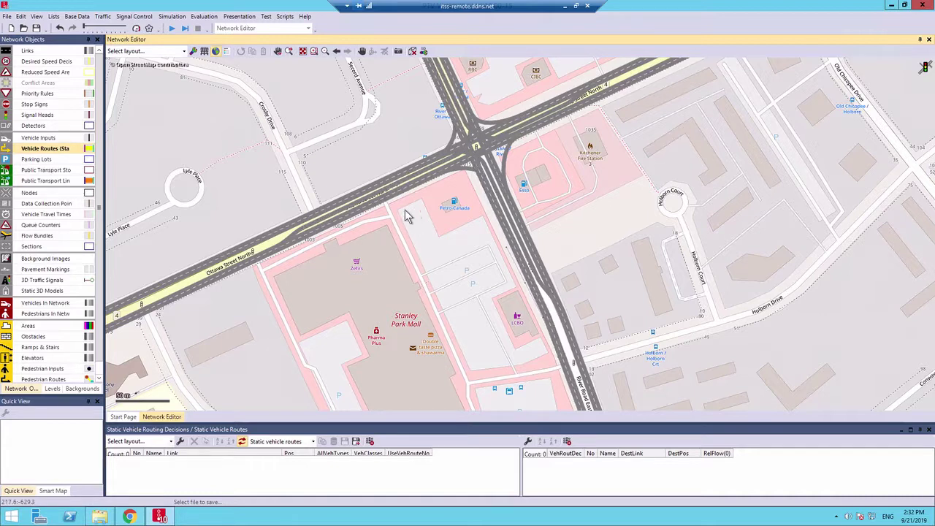
# Zoom out and pan to show Ottawa Street west of the intersection
pyautogui.scroll(-1, 284, 307)
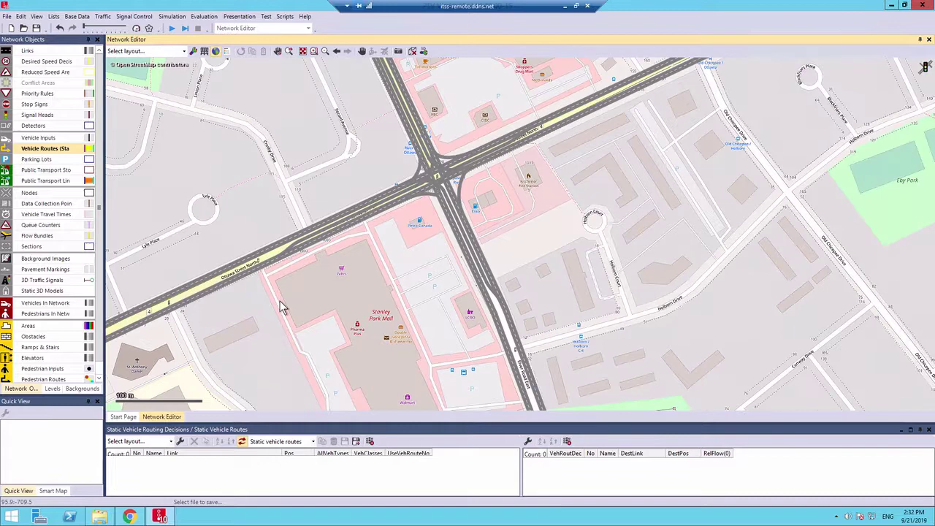
pyautogui.moveTo(205, 378); pyautogui.dragTo(366, 320)
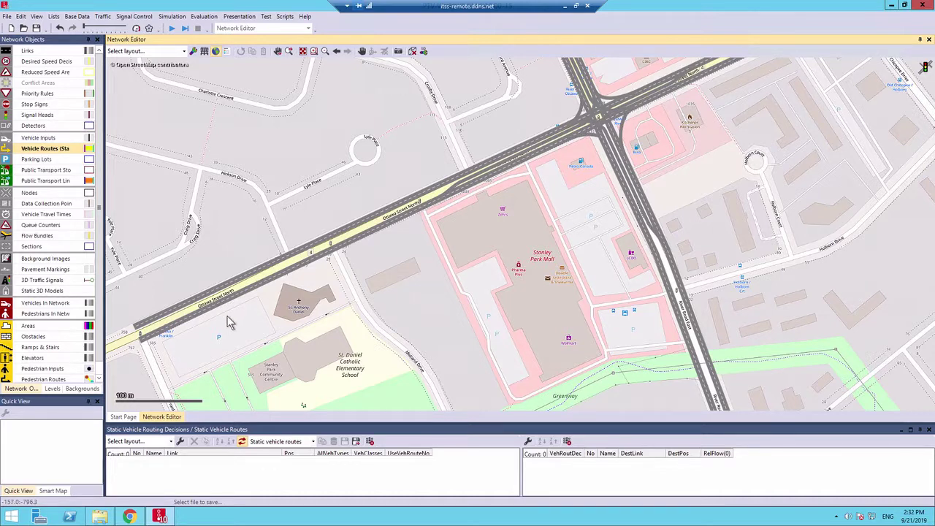
# Add static routing decision 1 on link 3 Ottawa Street EB, then recentre on the intersection
pyautogui.rightClick(227, 300)
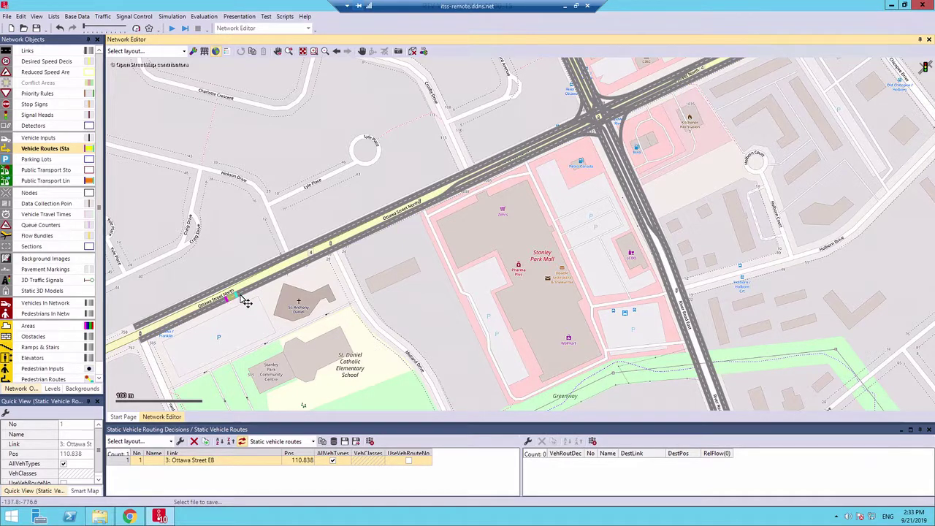
pyautogui.scroll(3, 223, 304)
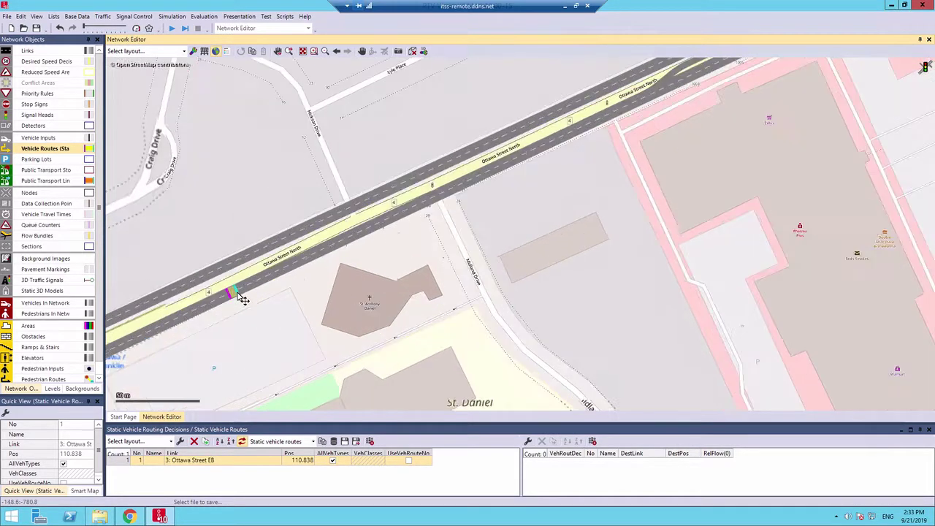
pyautogui.scroll(-3, 243, 299)
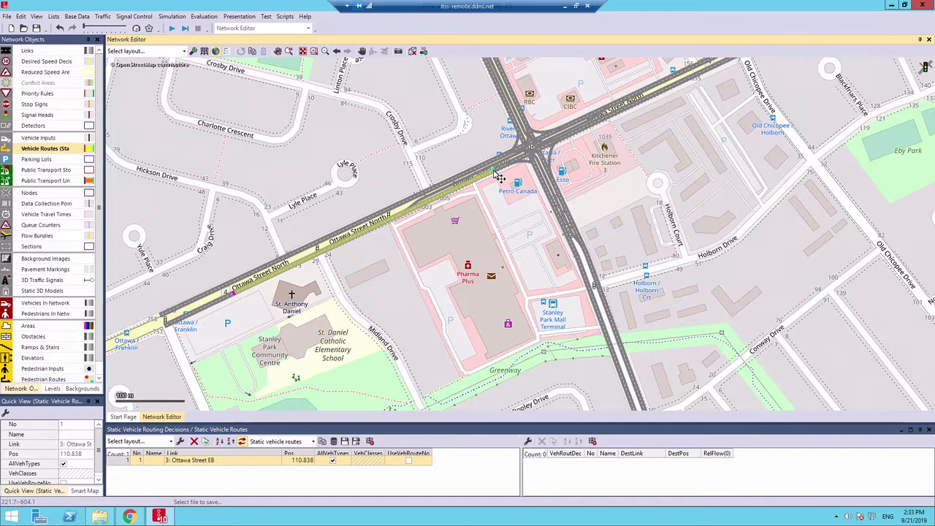
pyautogui.moveTo(550, 95); pyautogui.dragTo(556, 241)
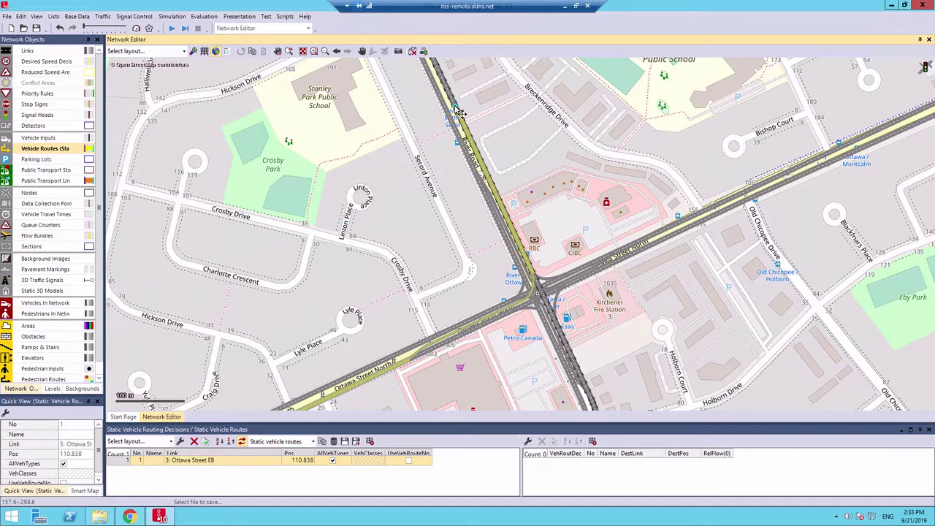
# Give decision 1 routes ending on River Road NB, eastern Ottawa Street and River Road SB
pyautogui.click(459, 111)
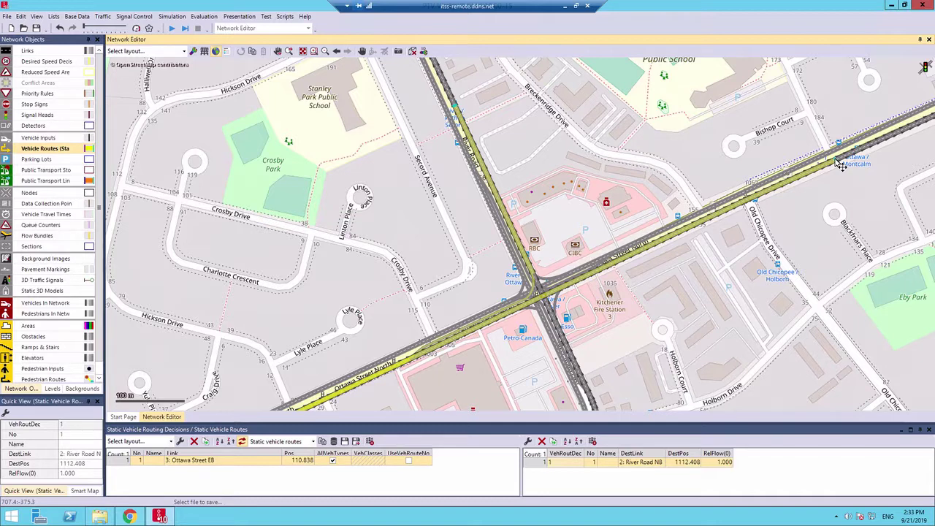
pyautogui.click(842, 165)
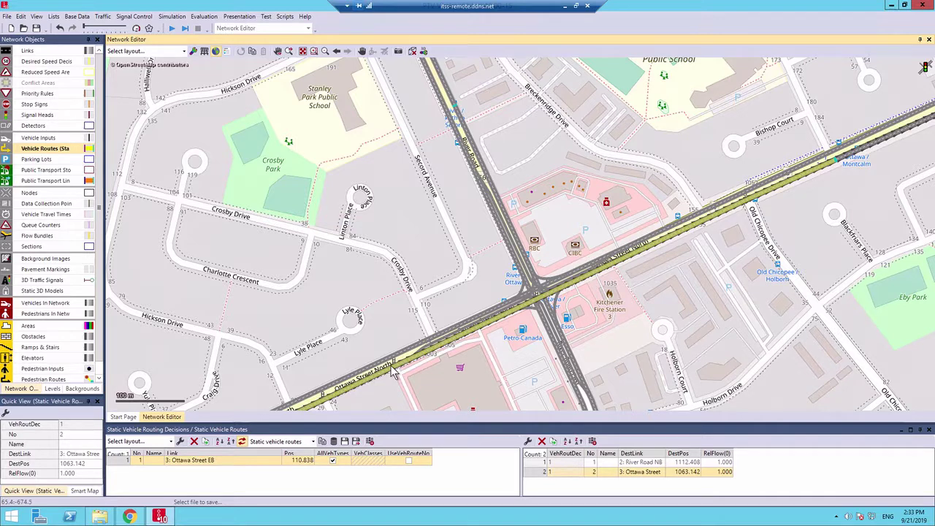
pyautogui.scroll(2, 454, 106)
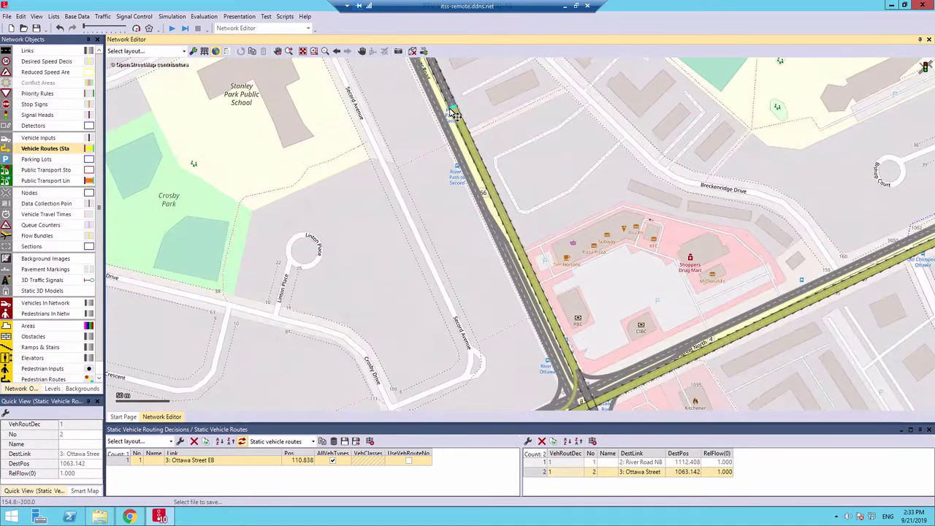
pyautogui.scroll(1, 454, 115)
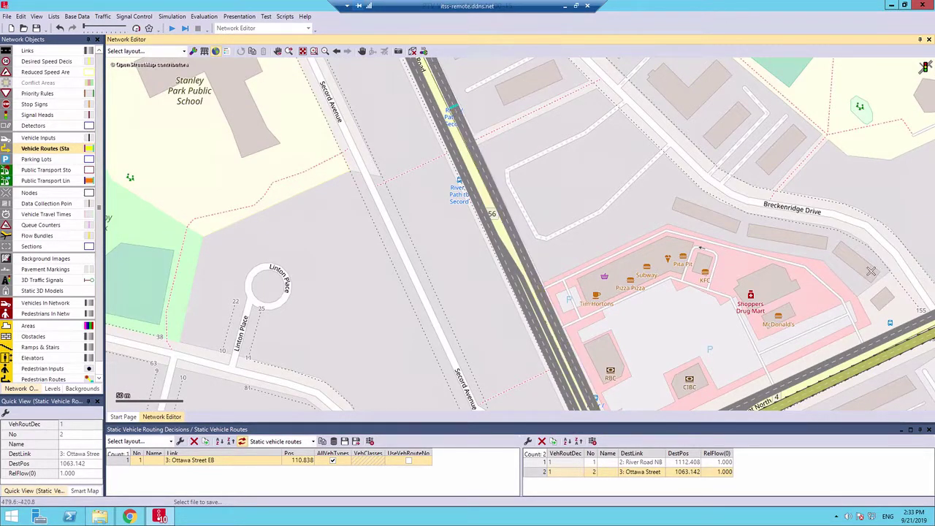
pyautogui.hscroll(5, 512, 219)
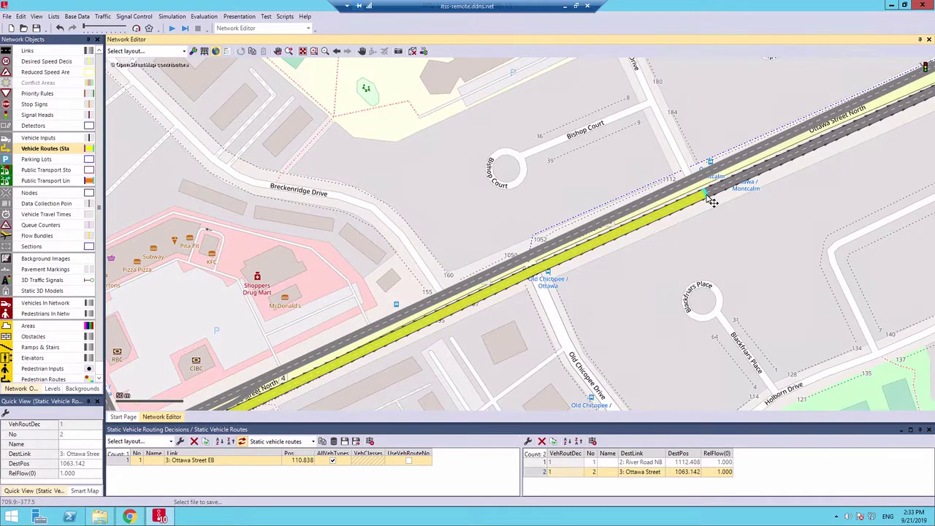
pyautogui.scroll(-1, 543, 329)
pyautogui.scroll(-3, 543, 329)
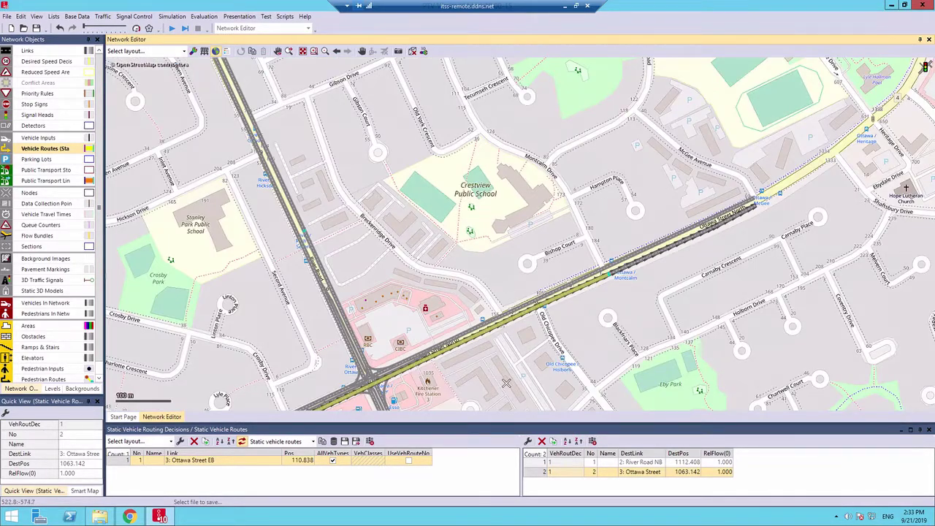
pyautogui.scroll(2, 438, 212)
pyautogui.moveTo(415, 304); pyautogui.dragTo(527, 276)
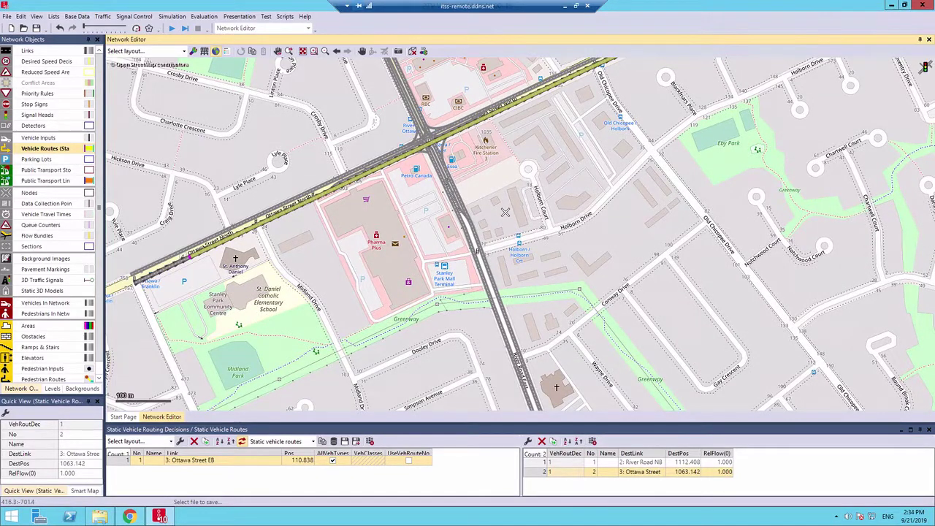
pyautogui.moveTo(486, 293); pyautogui.dragTo(532, 404)
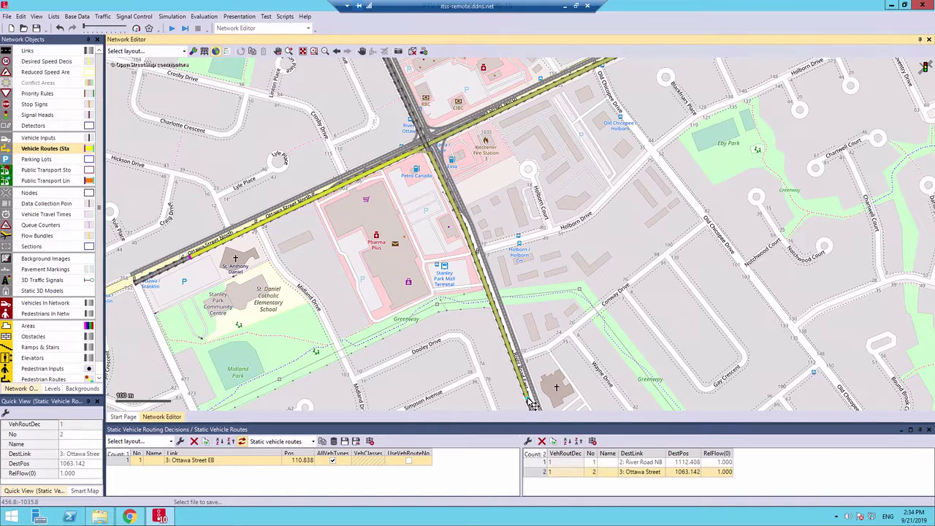
pyautogui.click(531, 406)
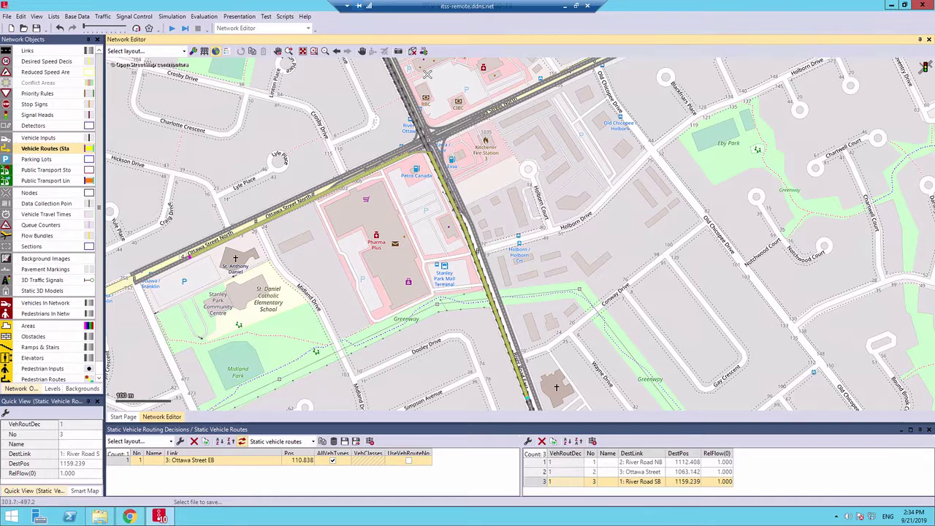
pyautogui.click(187, 461)
pyautogui.click(550, 482)
pyautogui.click(673, 211)
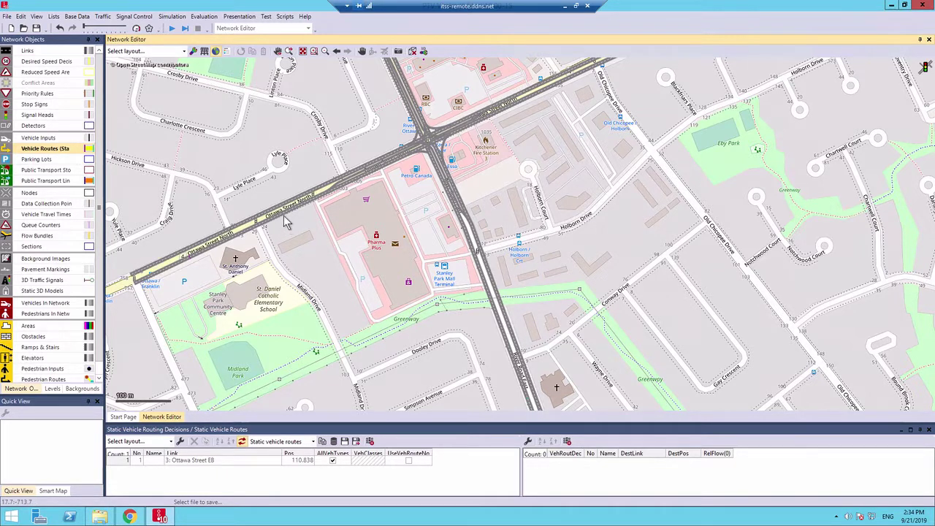
pyautogui.scroll(-2, 511, 264)
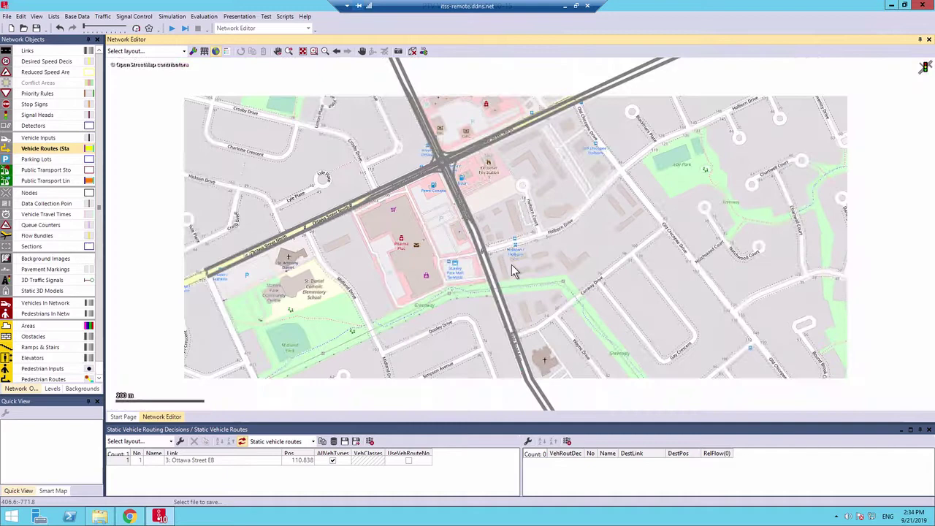
# Create decision 2 on River Road NB with routes to link 4 Ottawa Street, River Road NB and link 3
pyautogui.click(519, 342)
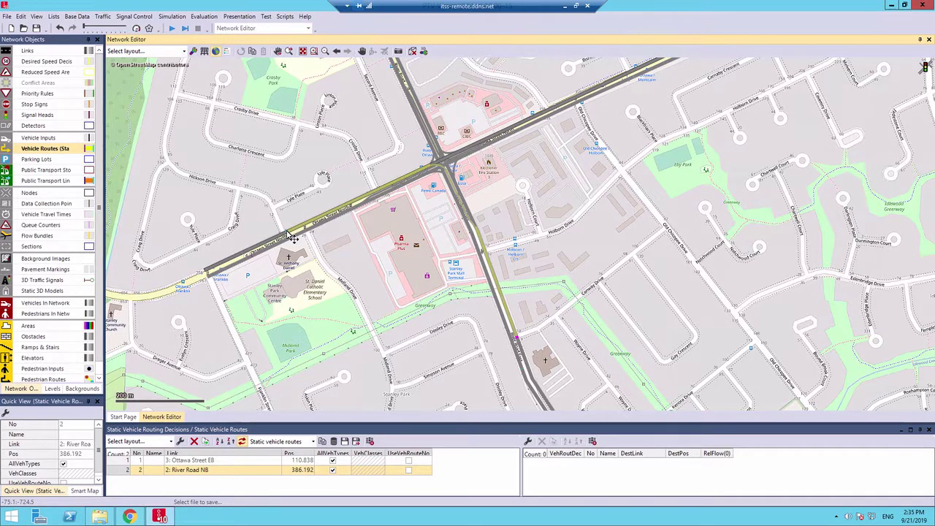
pyautogui.click(291, 237)
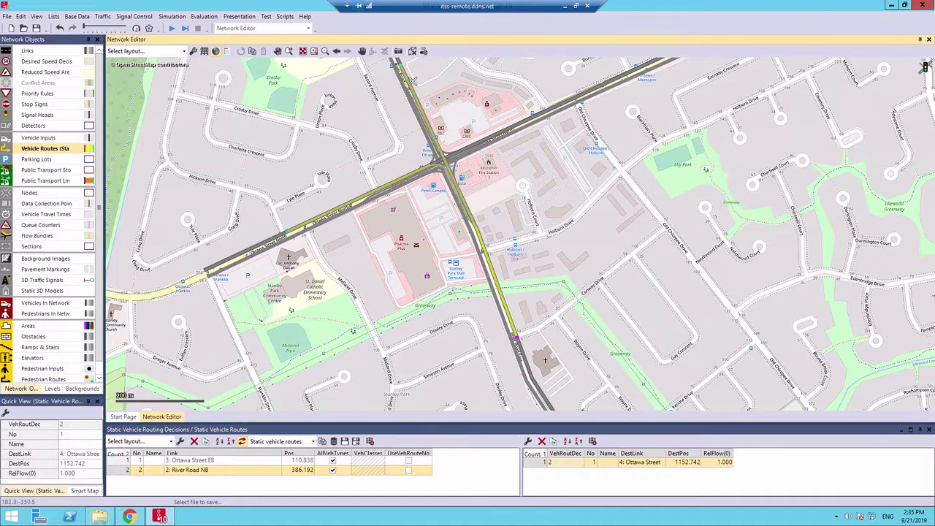
pyautogui.moveTo(420, 99); pyautogui.dragTo(386, 135)
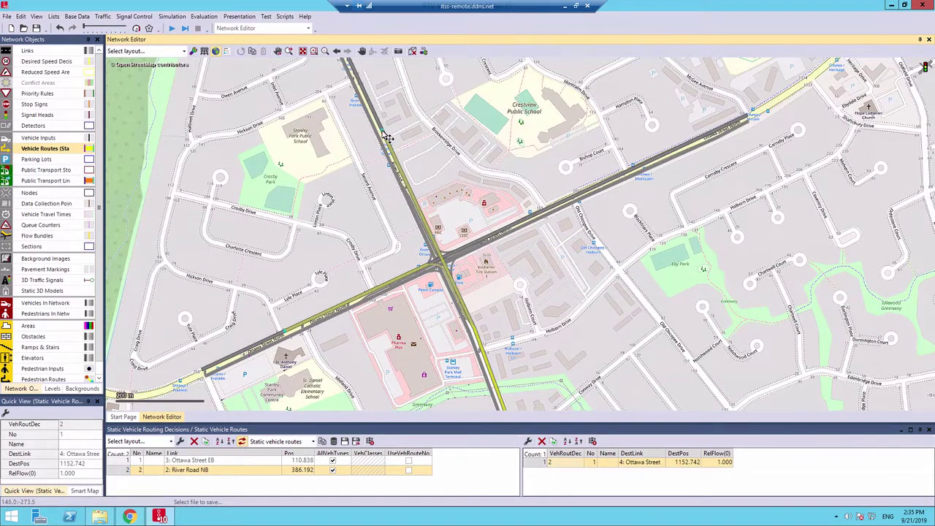
pyautogui.click(388, 139)
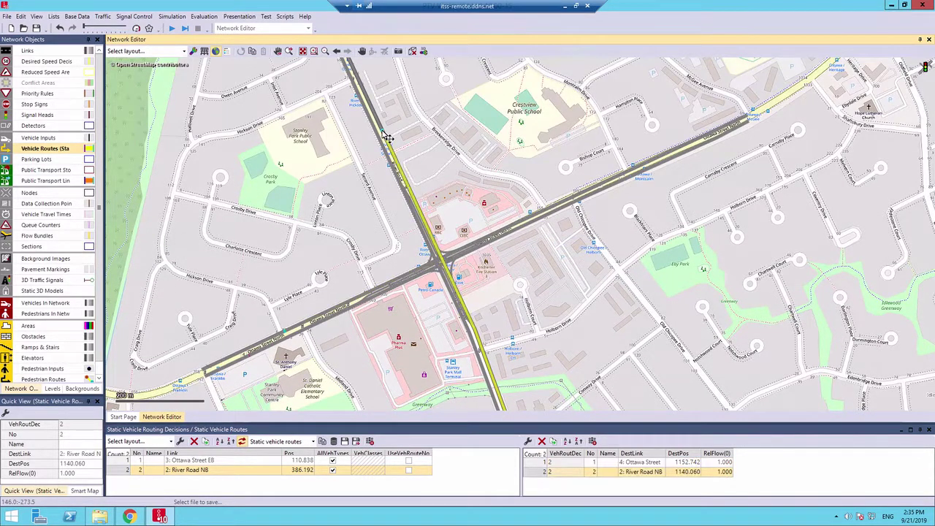
pyautogui.click(563, 212)
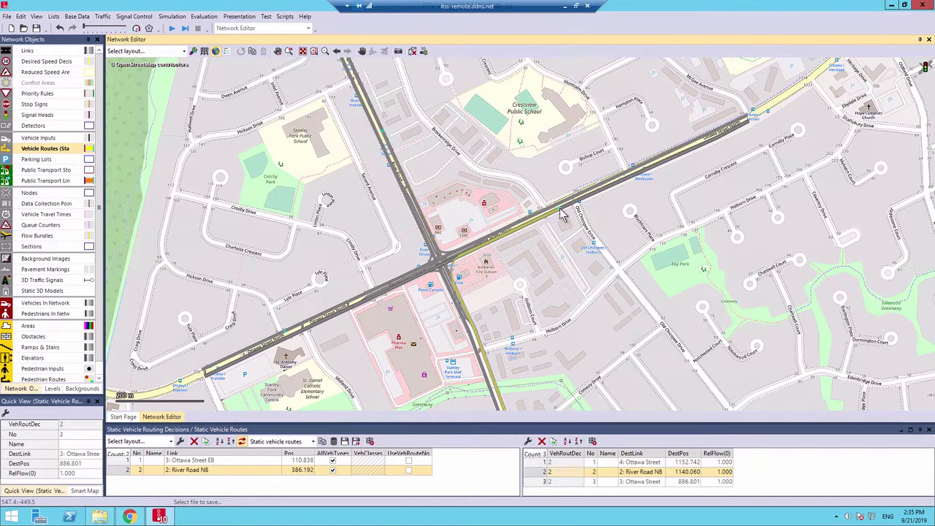
pyautogui.click(713, 245)
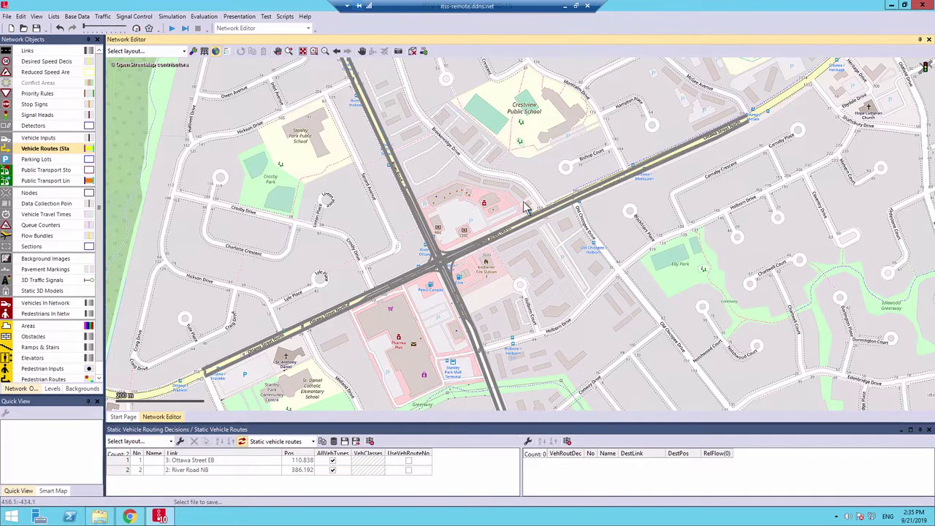
# Create decision 3 on Ottawa Street WB with routes to River Road SB, link 4 Ottawa Street and River Road NB
pyautogui.click(589, 194)
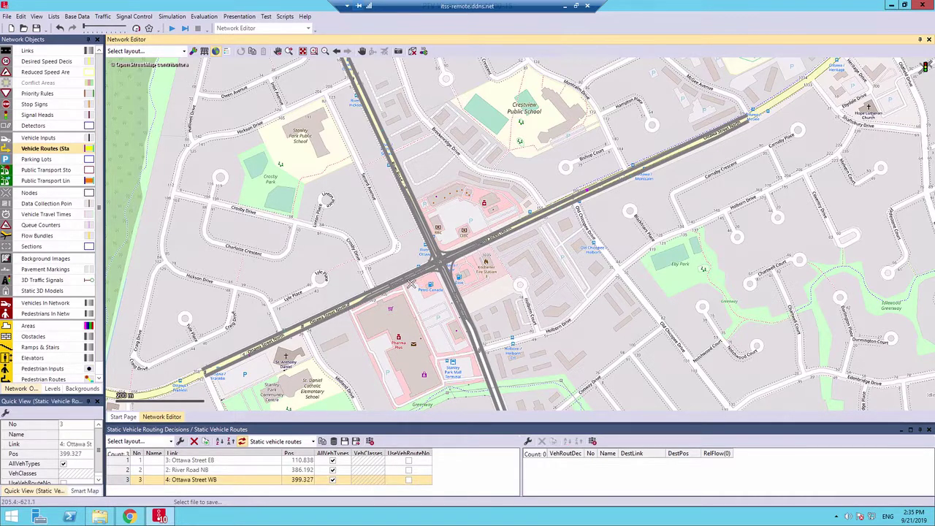
pyautogui.click(498, 407)
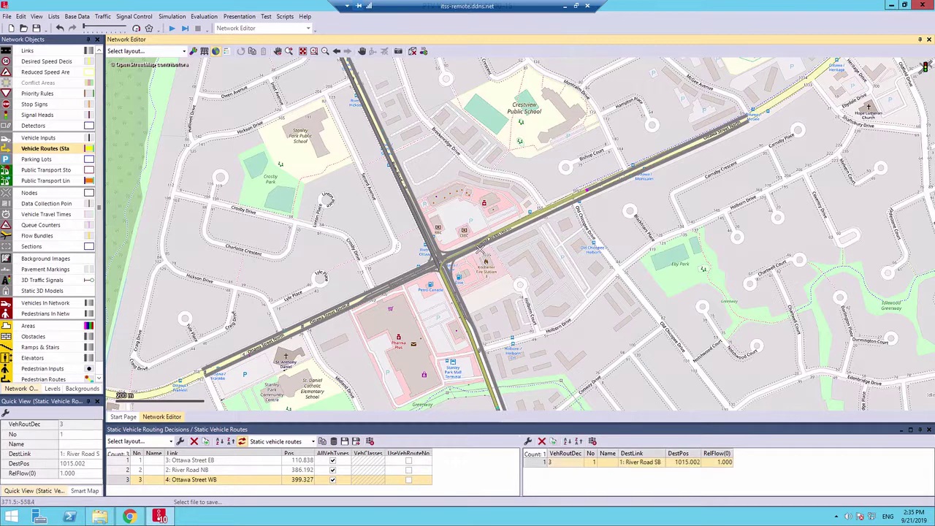
pyautogui.click(329, 322)
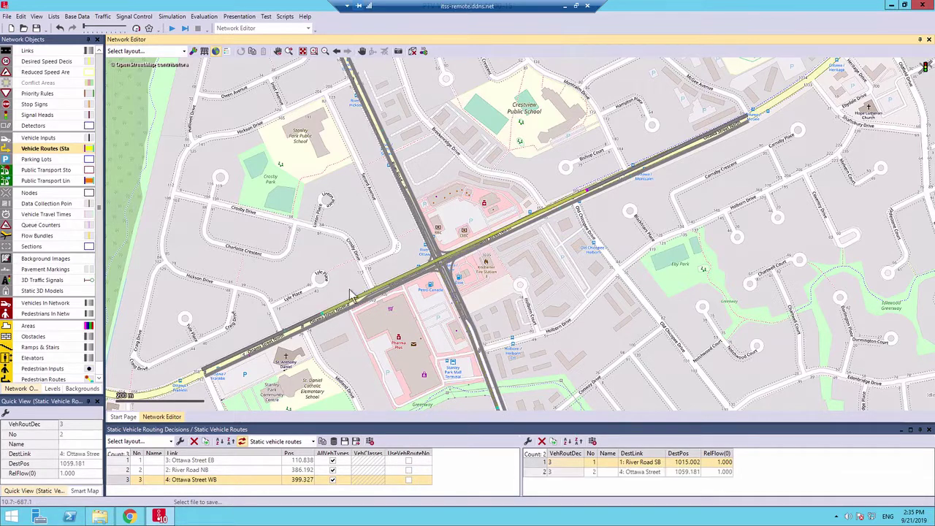
pyautogui.click(388, 141)
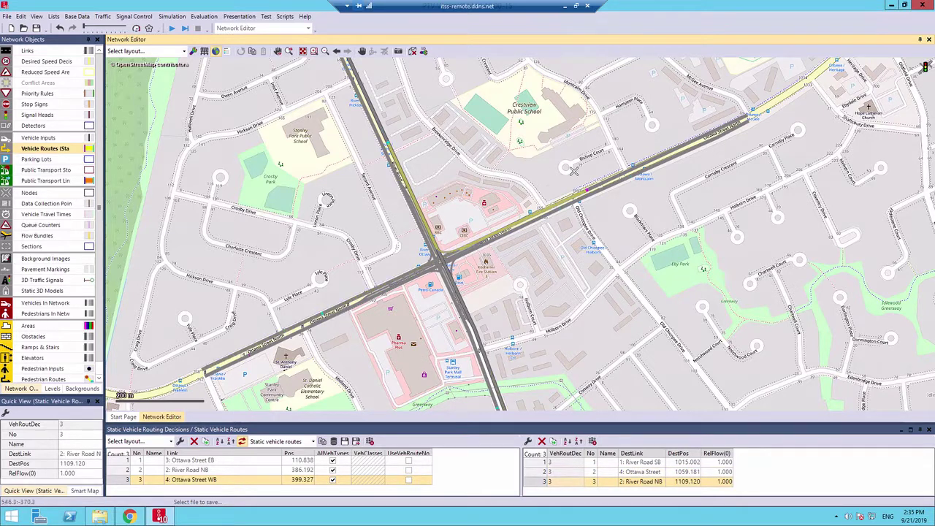
pyautogui.click(431, 134)
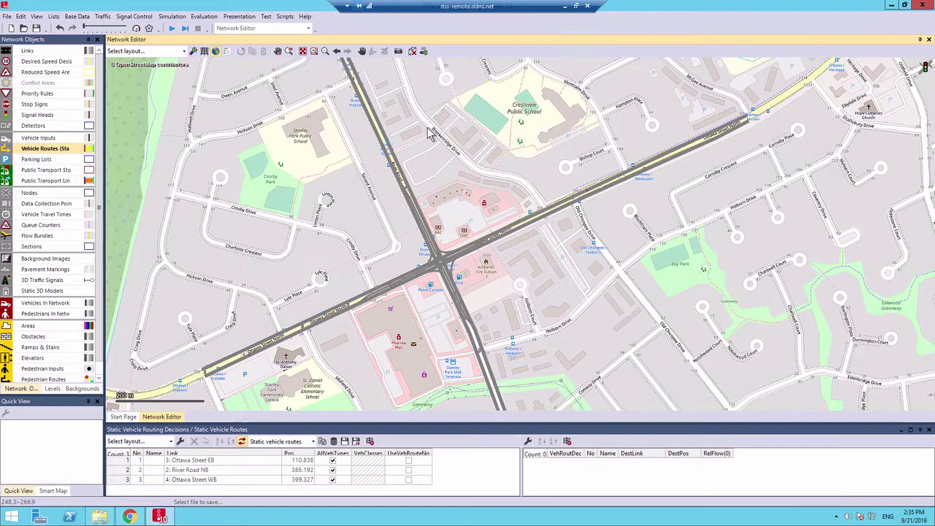
# Create decision 4 on River Road SB link 1 with routes to link 3 Ottawa Street and southern River Road SB
pyautogui.rightClick(357, 100)
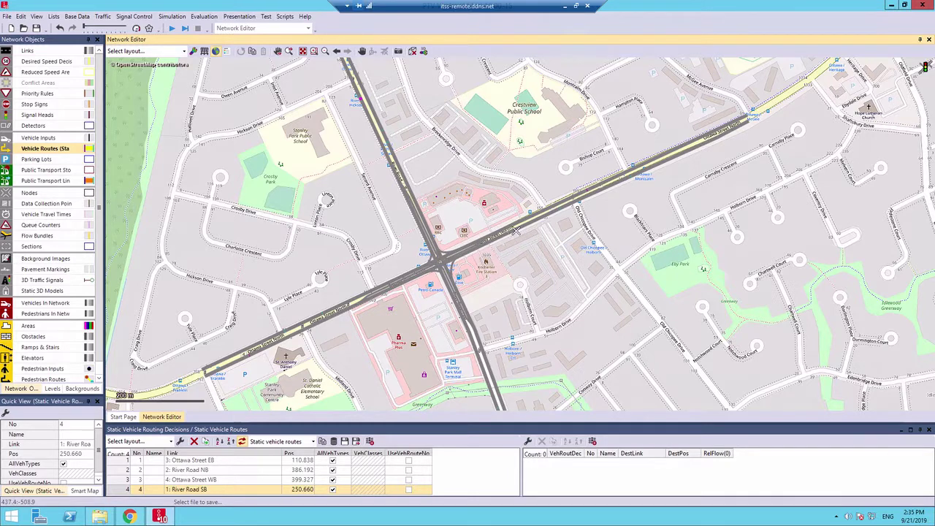
pyautogui.click(578, 201)
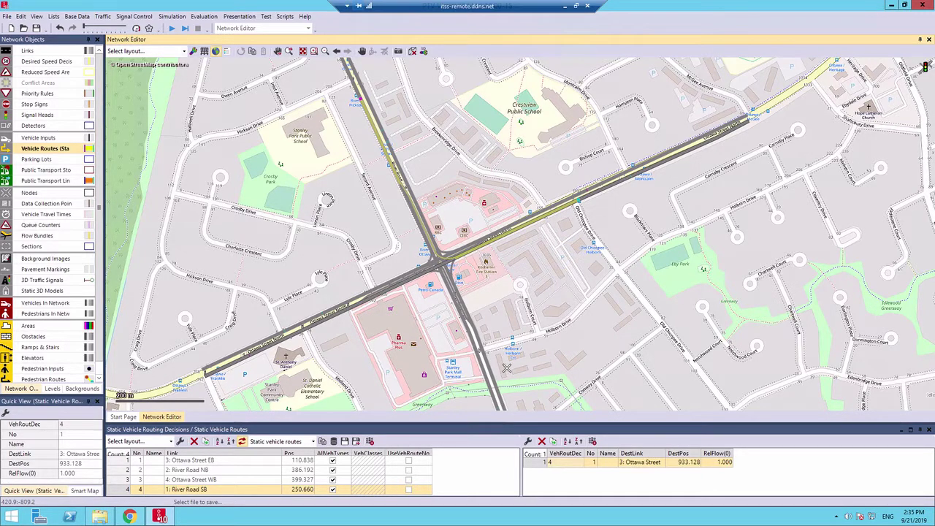
pyautogui.moveTo(506, 368); pyautogui.dragTo(504, 263)
pyautogui.scroll(-1, 504, 263)
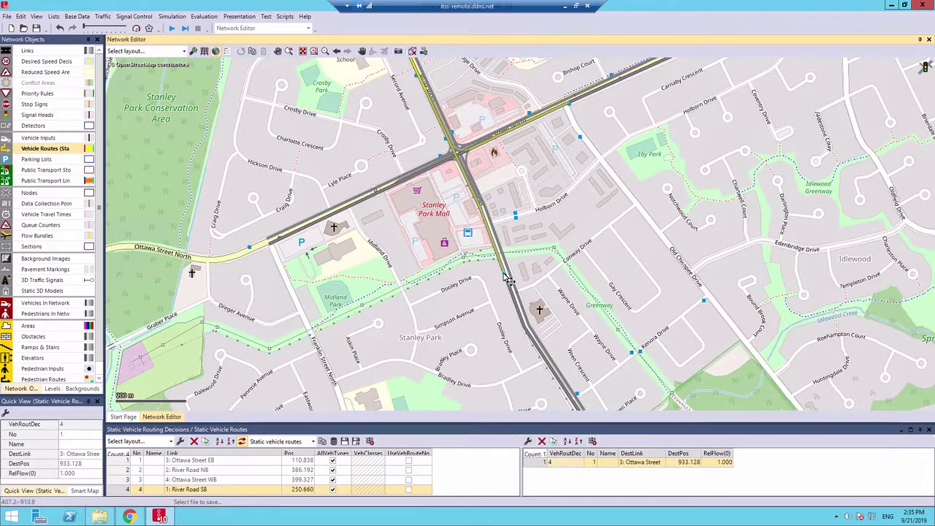
pyautogui.click(504, 276)
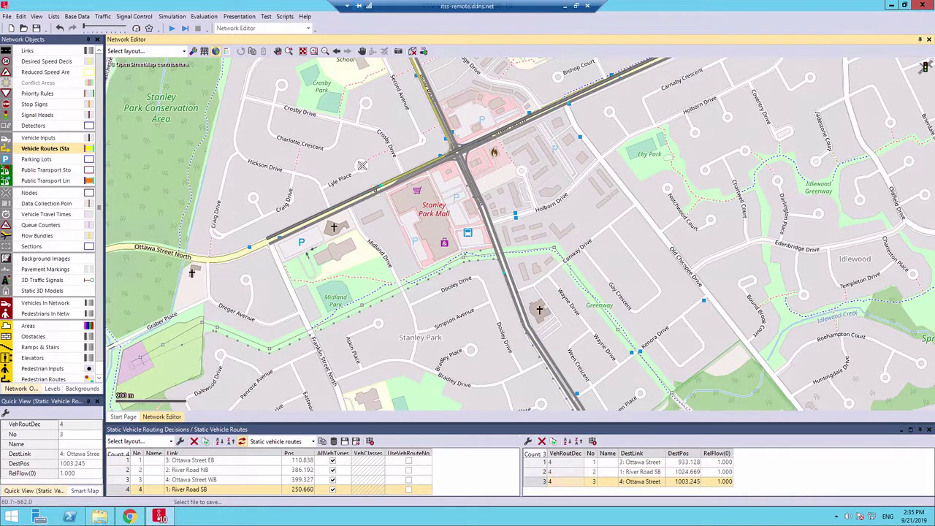
pyautogui.click(293, 110)
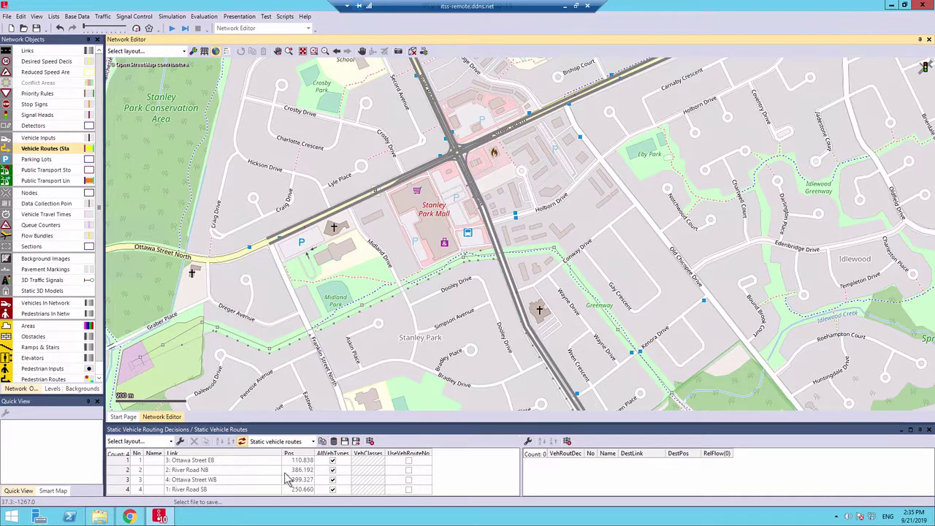
# Select each of the four routing decisions in turn to review their routes
pyautogui.click(201, 462)
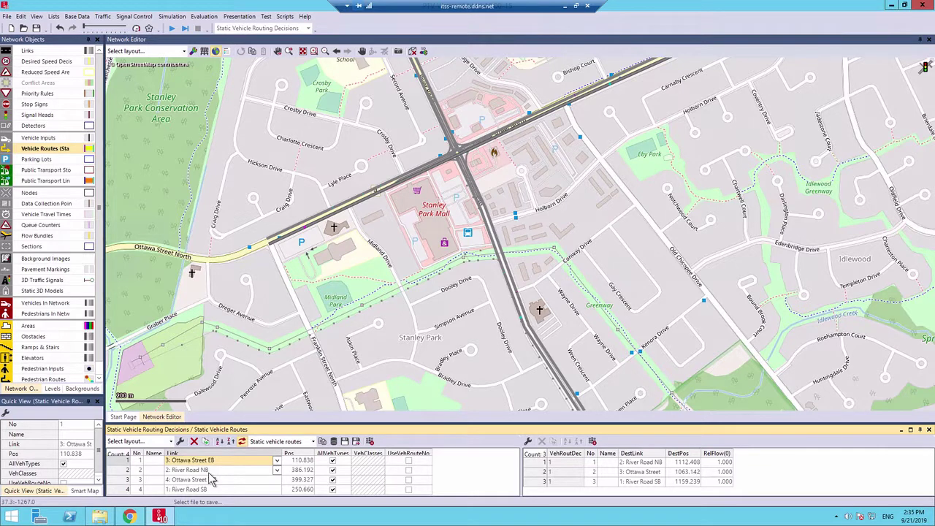
pyautogui.click(210, 470)
pyautogui.click(212, 481)
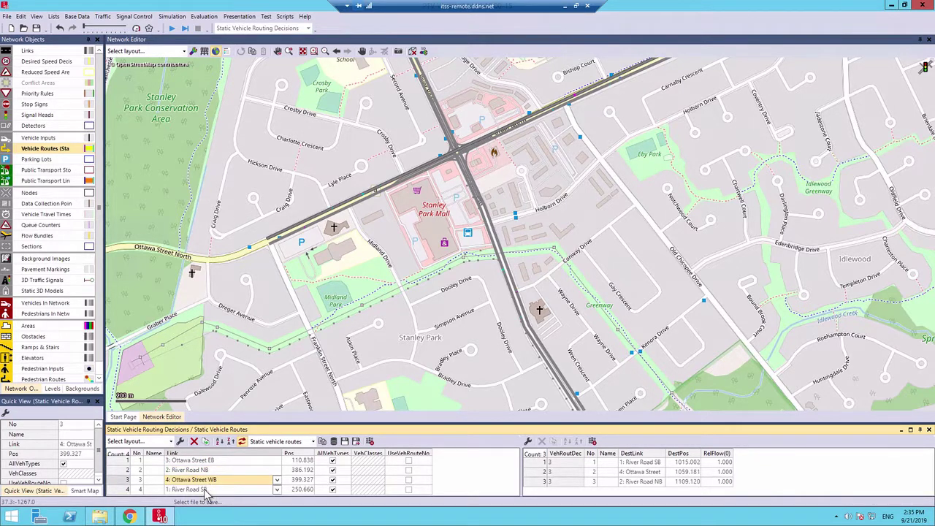
pyautogui.click(204, 489)
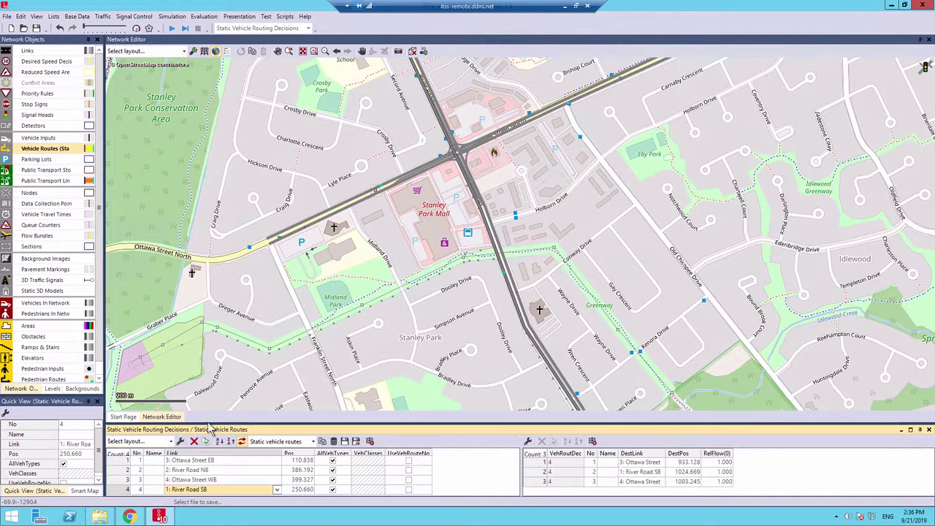
# Enlarge the routing decisions panel and review the routes of each decision
pyautogui.moveTo(293, 424); pyautogui.dragTo(293, 331)
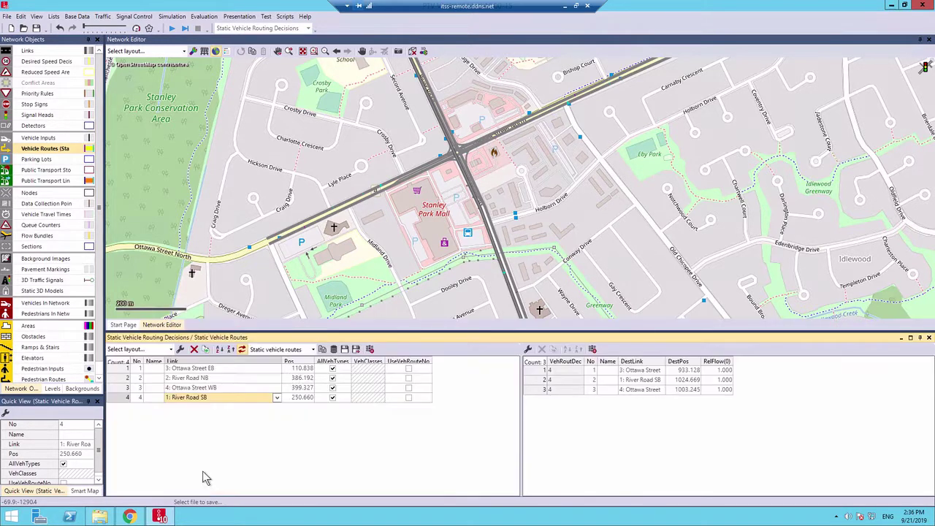
pyautogui.click(197, 373)
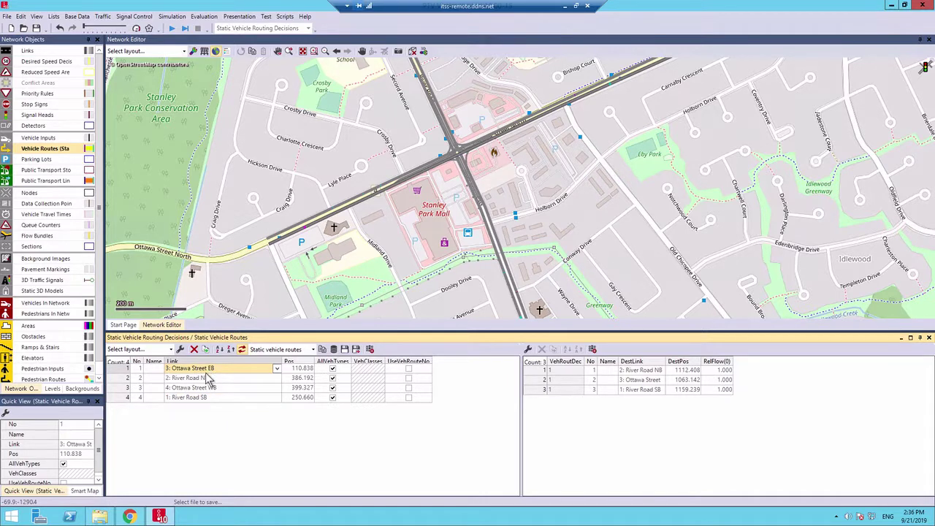
pyautogui.click(207, 380)
pyautogui.click(203, 387)
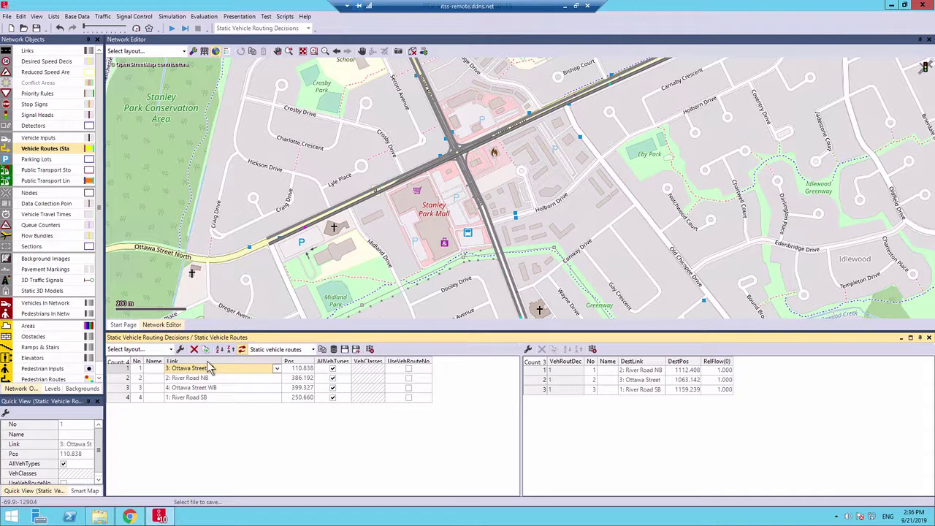
pyautogui.click(194, 397)
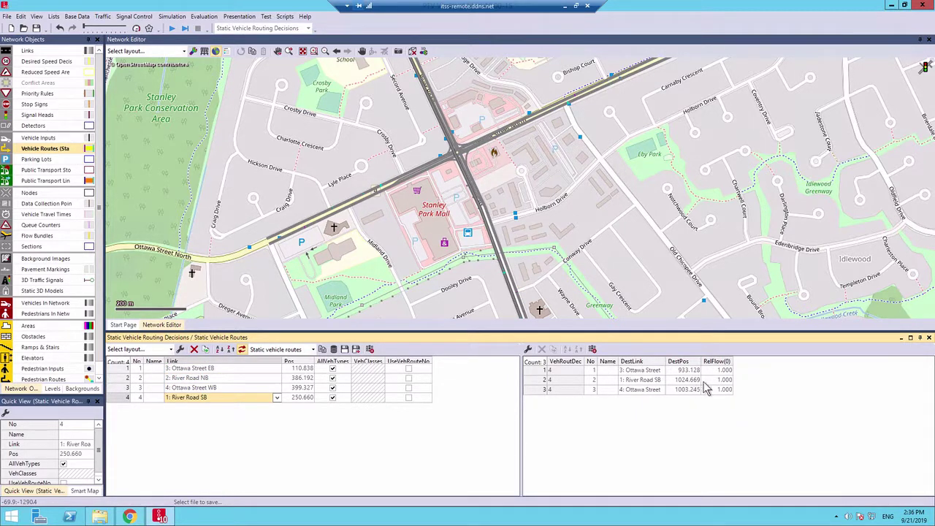
# Return to the Ottawa Street EB decision, showing its three routes at relative flow 1.000
pyautogui.click(191, 369)
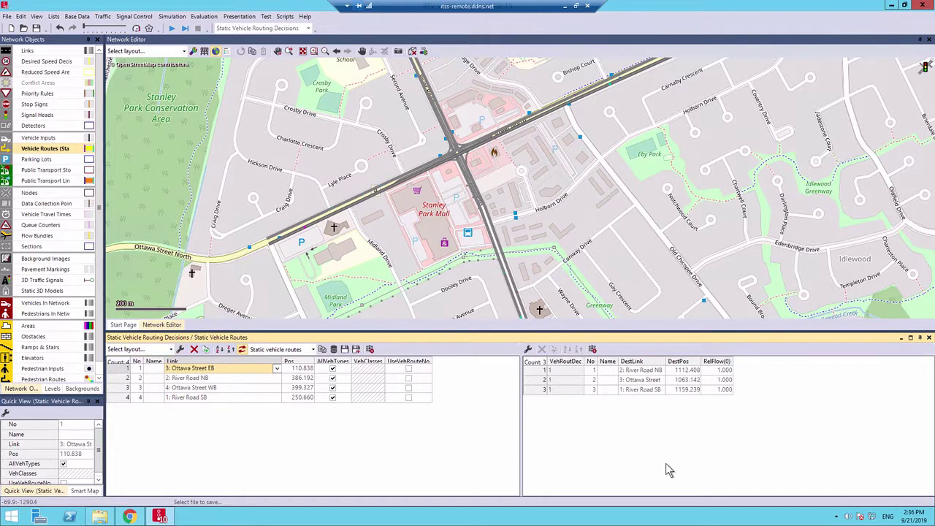
pyautogui.click(201, 379)
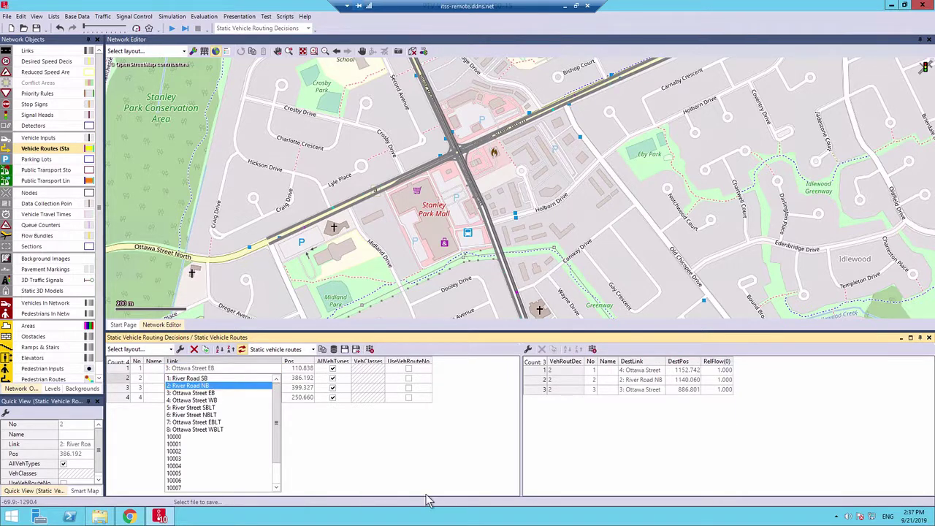
pyautogui.click(334, 459)
pyautogui.click(203, 368)
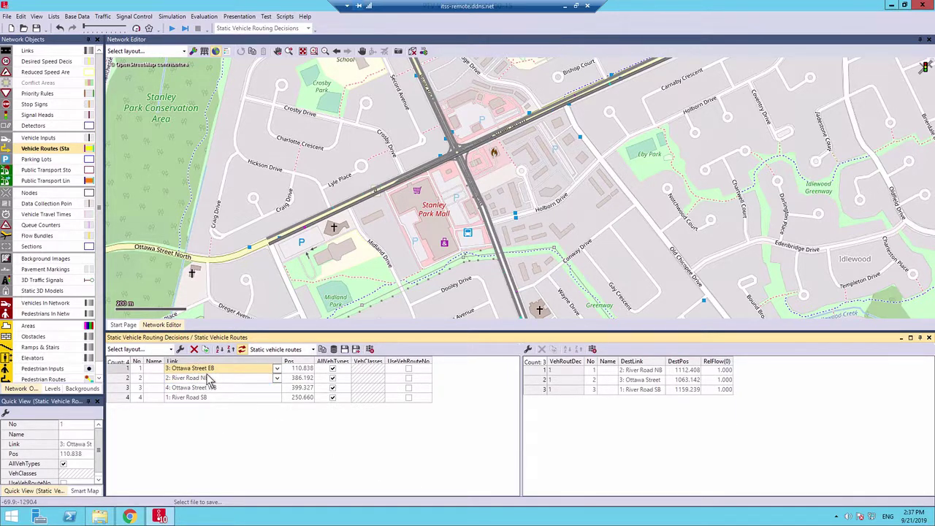
pyautogui.press('Down')
pyautogui.press('Down')
pyautogui.press('Down')
pyautogui.click(218, 371)
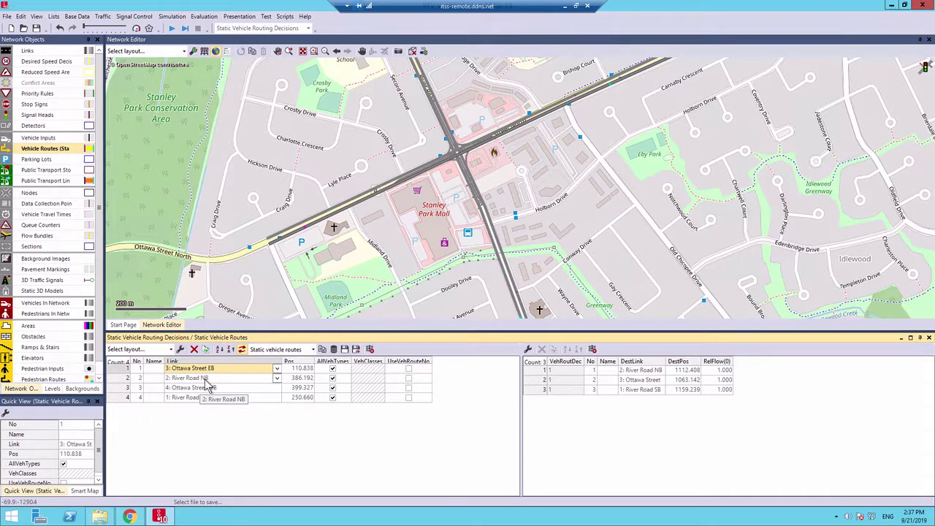
pyautogui.click(720, 379)
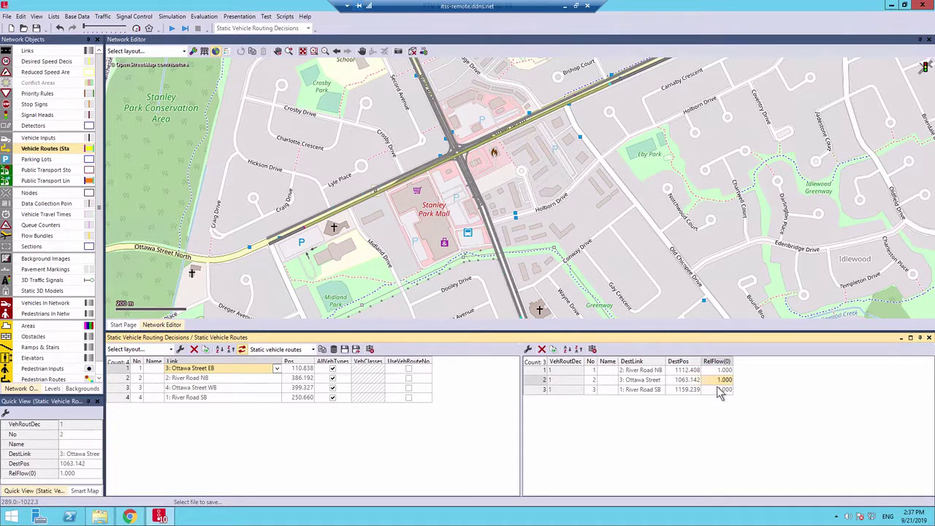
pyautogui.click(718, 380)
pyautogui.click(720, 370)
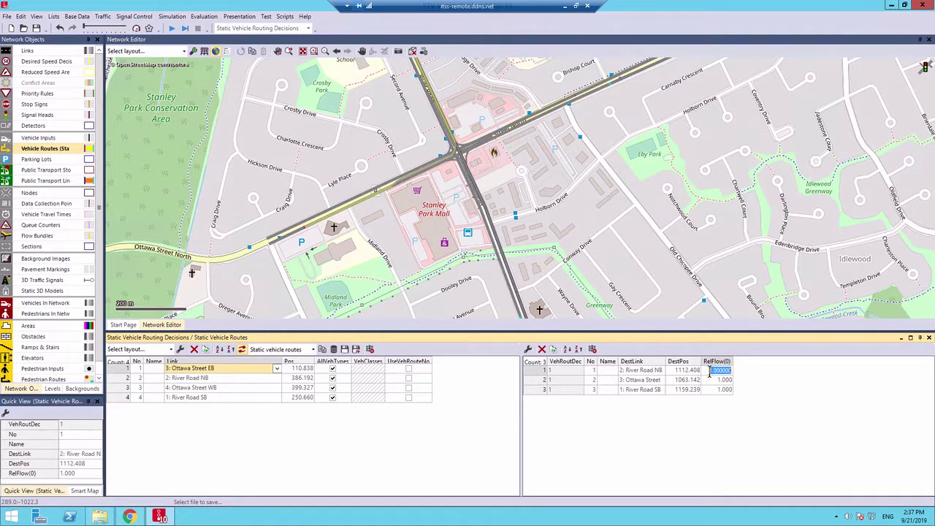
pyautogui.press('Return')
# Set the first routing decision's three routes to relative flows of 10, 80 and 10
pyautogui.click(716, 370)
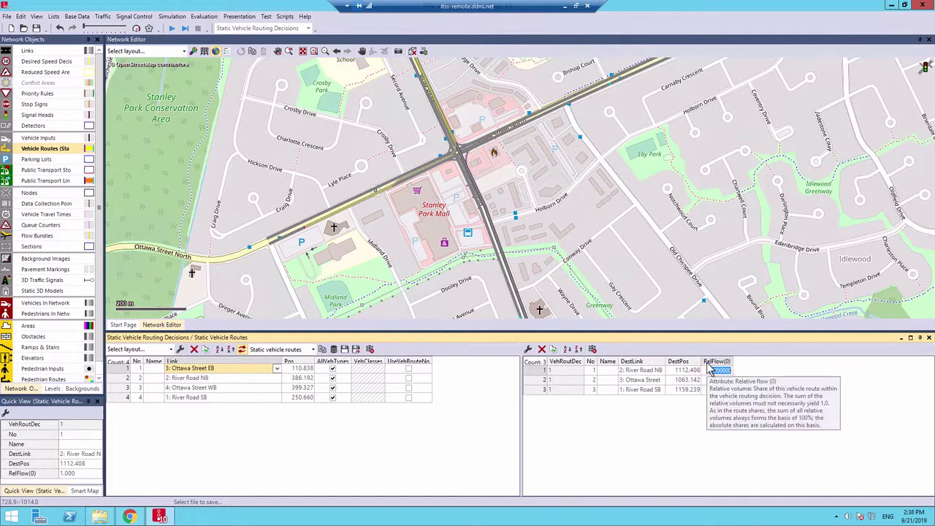
pyautogui.write('10')
pyautogui.click(714, 381)
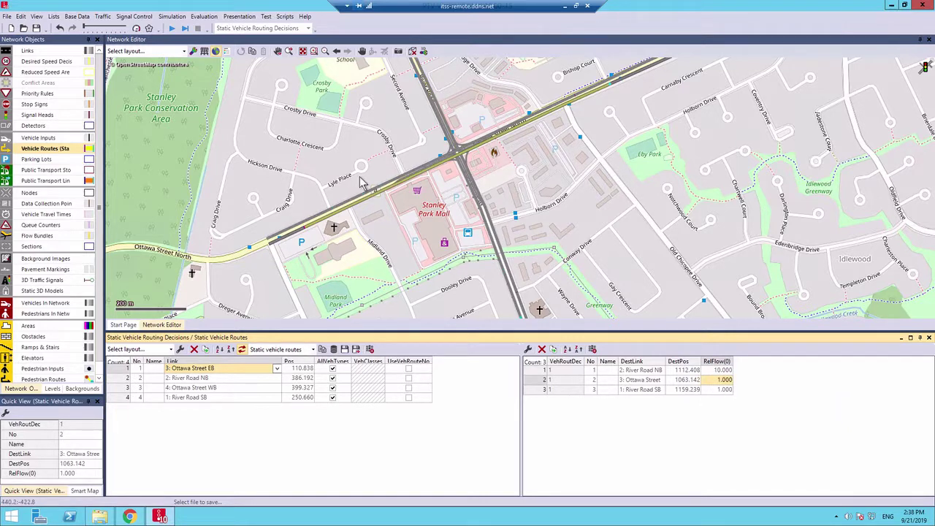
pyautogui.write('80')
pyautogui.press('Return')
pyautogui.write('10')
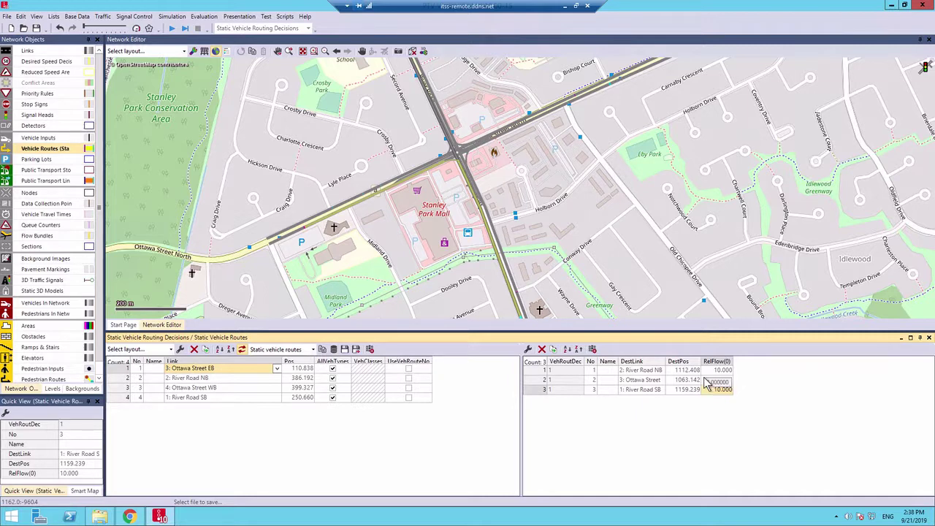
pyautogui.press('Return')
# Give the River Road NB decision's first two routes relative flows of 10 and 80
pyautogui.click(240, 379)
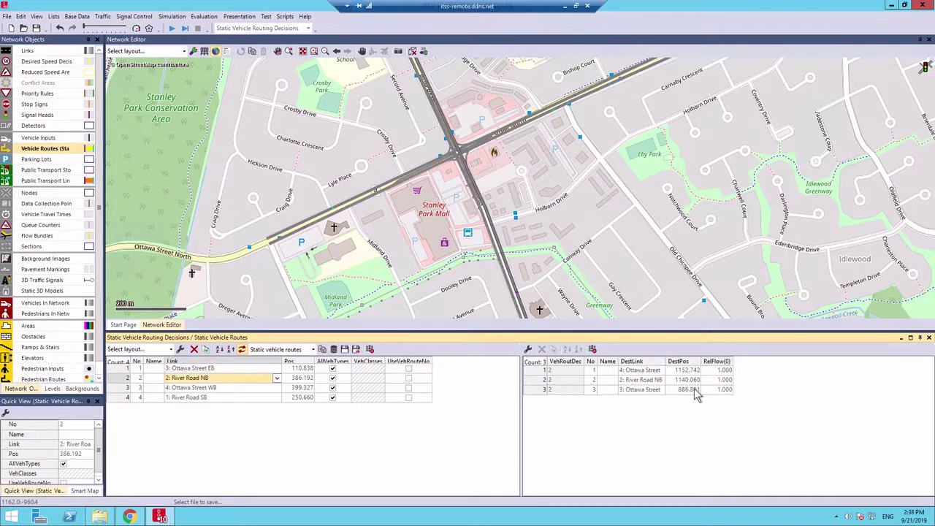
pyautogui.click(721, 370)
pyautogui.click(720, 371)
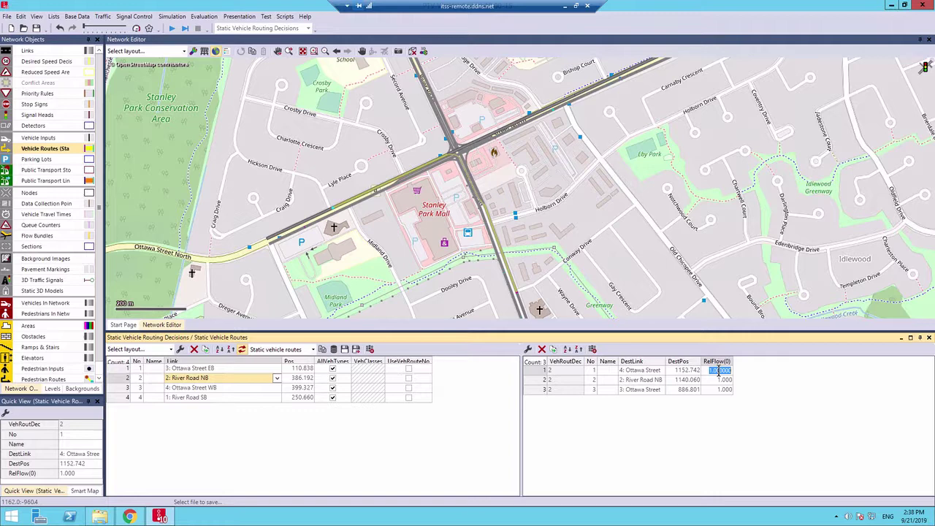
pyautogui.write('10')
pyautogui.press('Return')
pyautogui.write('80')
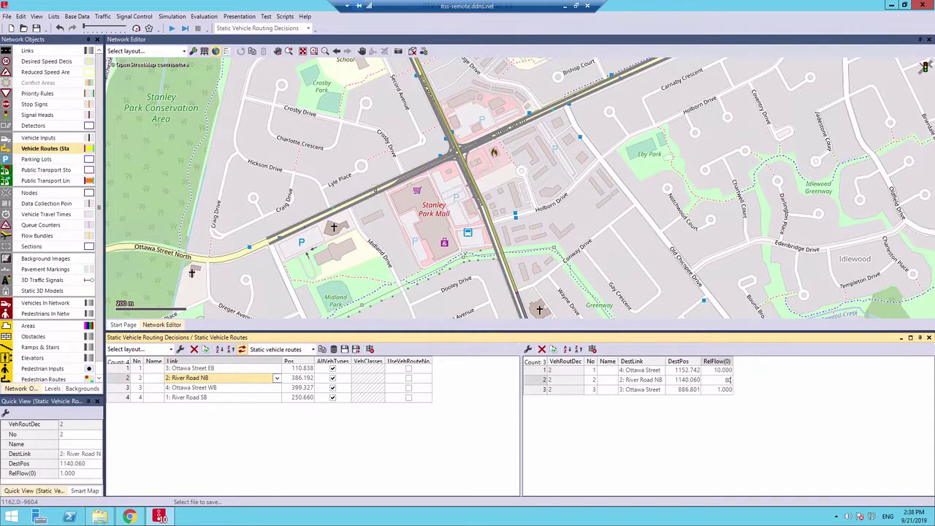
pyautogui.click(720, 390)
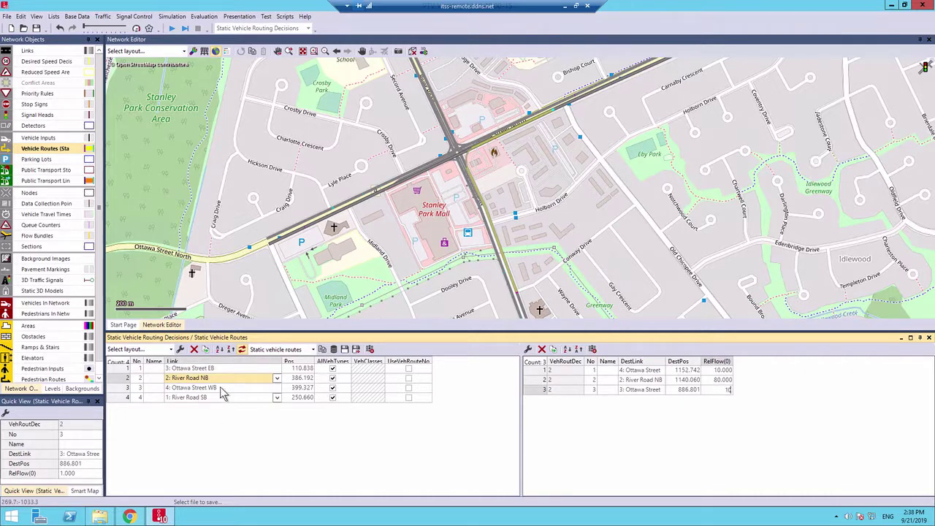
# Enter relative flows of 10, 80 and 1.0 for the Ottawa Street WB decision's routes
pyautogui.click(310, 391)
pyautogui.click(725, 370)
pyautogui.click(725, 370)
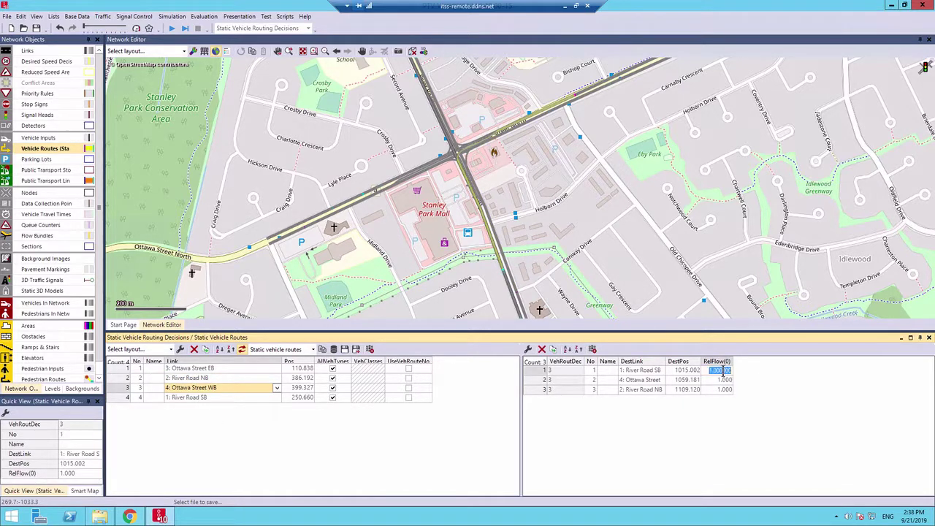
pyautogui.write('10')
pyautogui.click(725, 380)
pyautogui.click(725, 380)
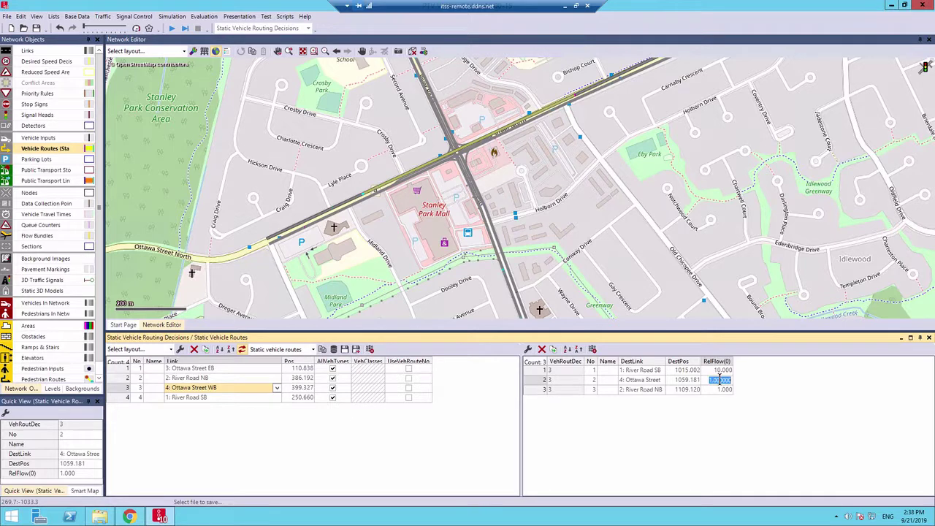
pyautogui.write('80')
pyautogui.click(726, 391)
pyautogui.click(726, 391)
pyautogui.write('1')
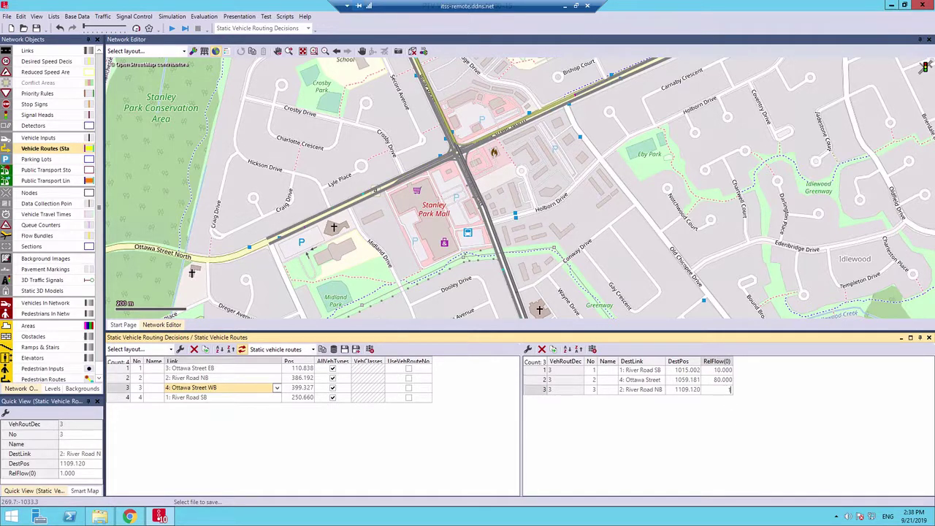
pyautogui.write('.0')
# Set the River Road SB decision's routes to 10, 80 and 10, then clear the map highlight
pyautogui.click(241, 398)
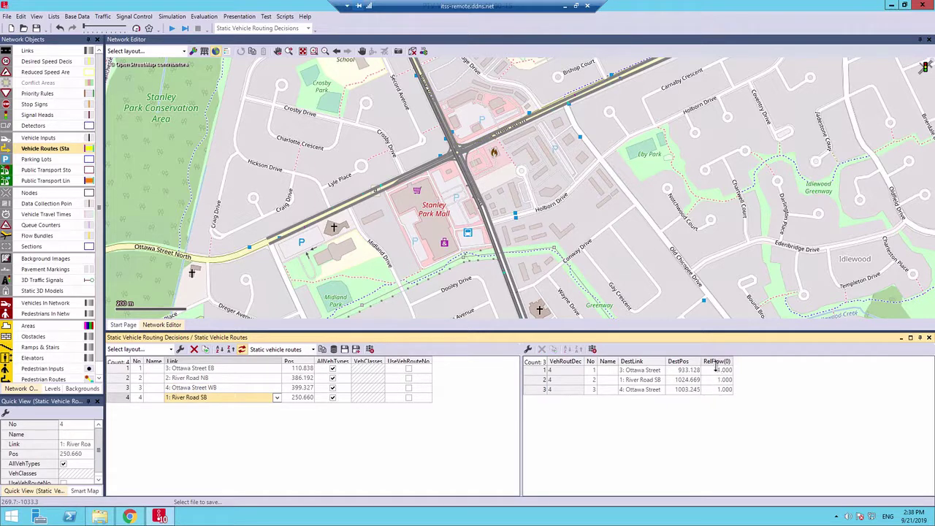
pyautogui.click(720, 371)
pyautogui.click(720, 371)
pyautogui.write('10')
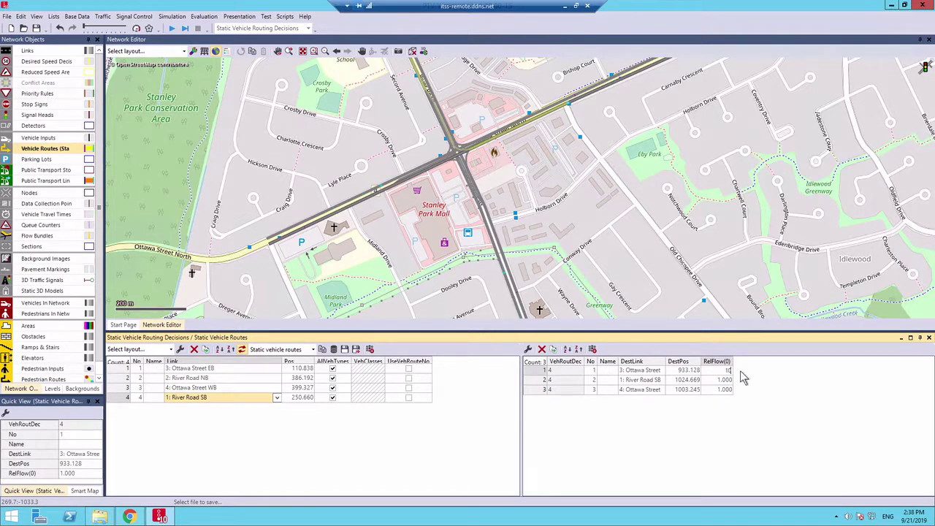
pyautogui.click(726, 383)
pyautogui.write('80')
pyautogui.click(722, 389)
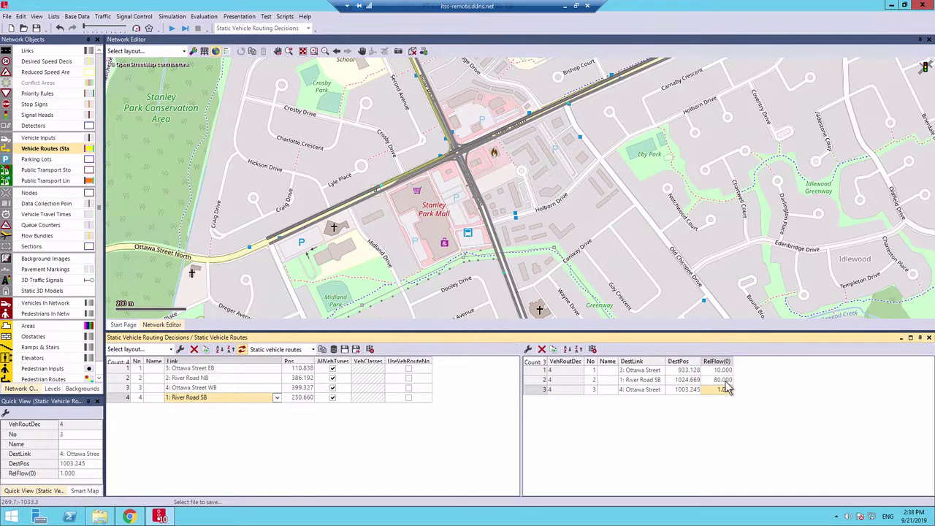
pyautogui.click(722, 390)
pyautogui.write('10')
pyautogui.press('Return')
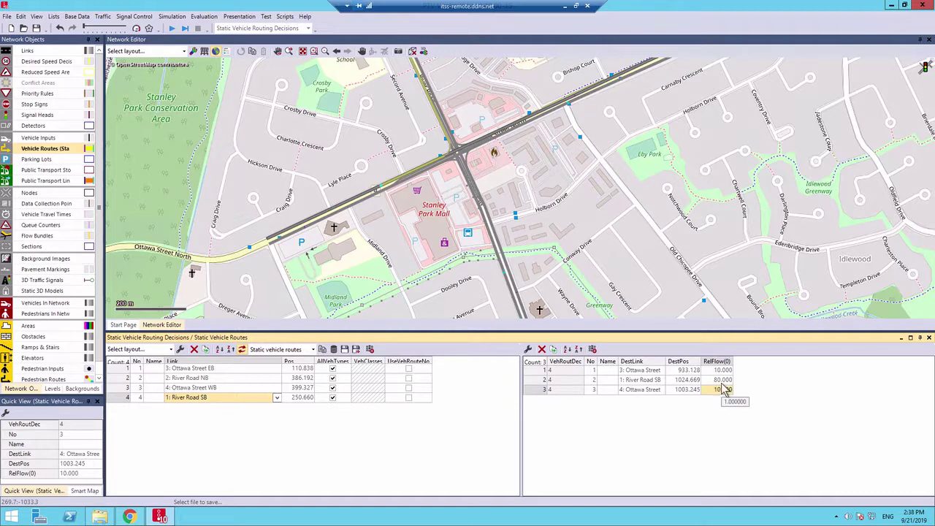
pyautogui.click(574, 179)
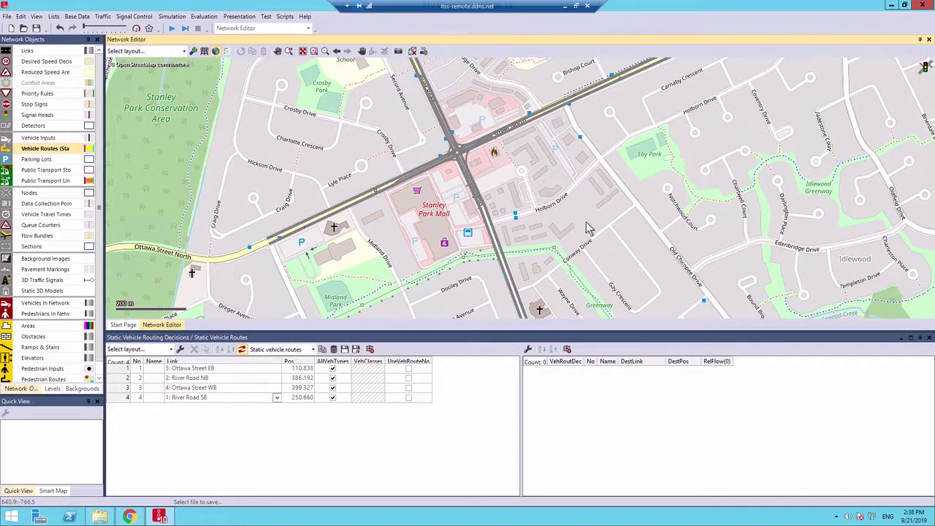